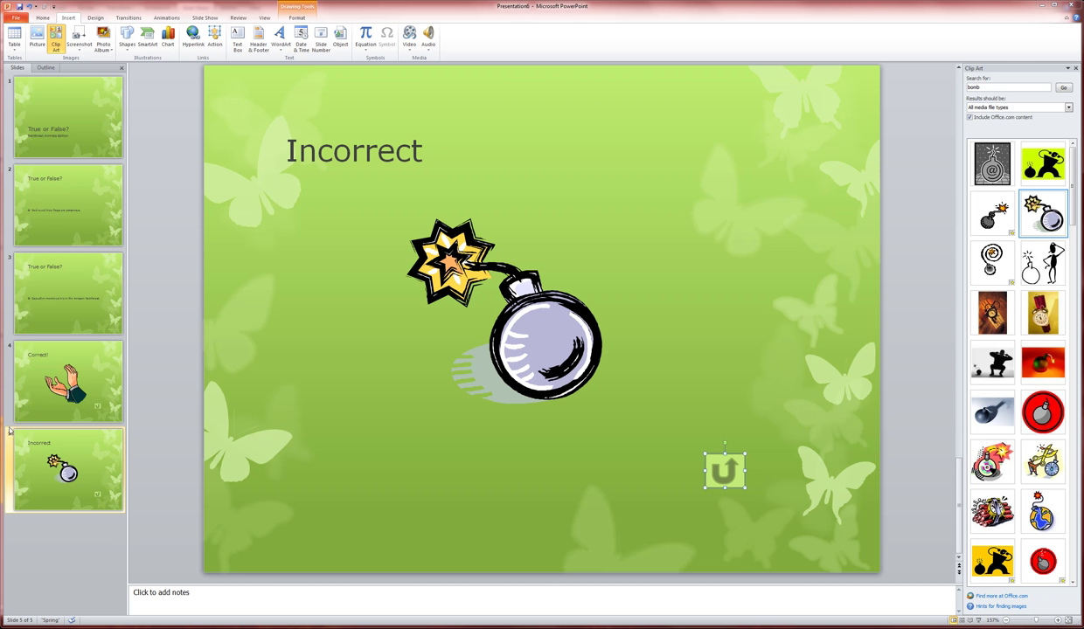
- Review all five quiz slides and check the transition settings of the "Correct!" slide
{"action": "left_click", "coordinate": [84, 122]}
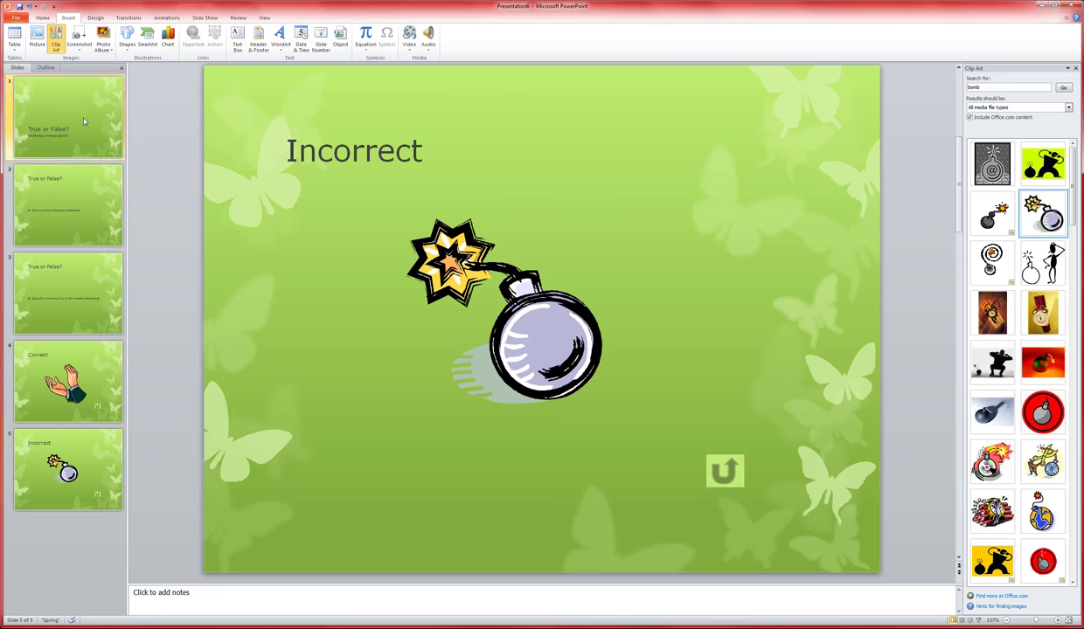
{"action": "left_click", "coordinate": [78, 201]}
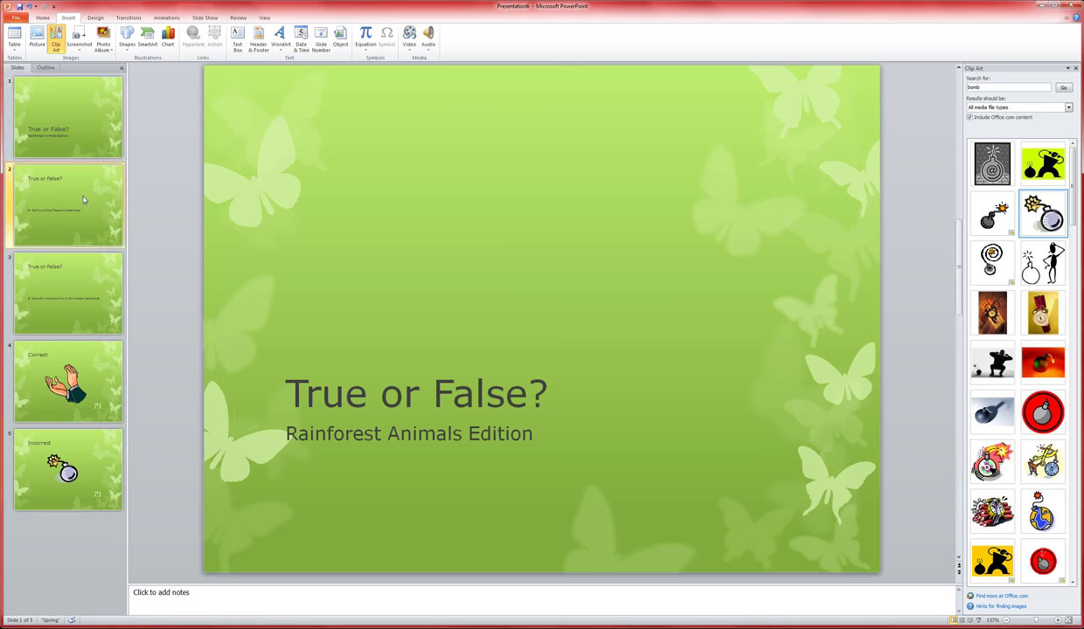
{"action": "left_click", "coordinate": [84, 268]}
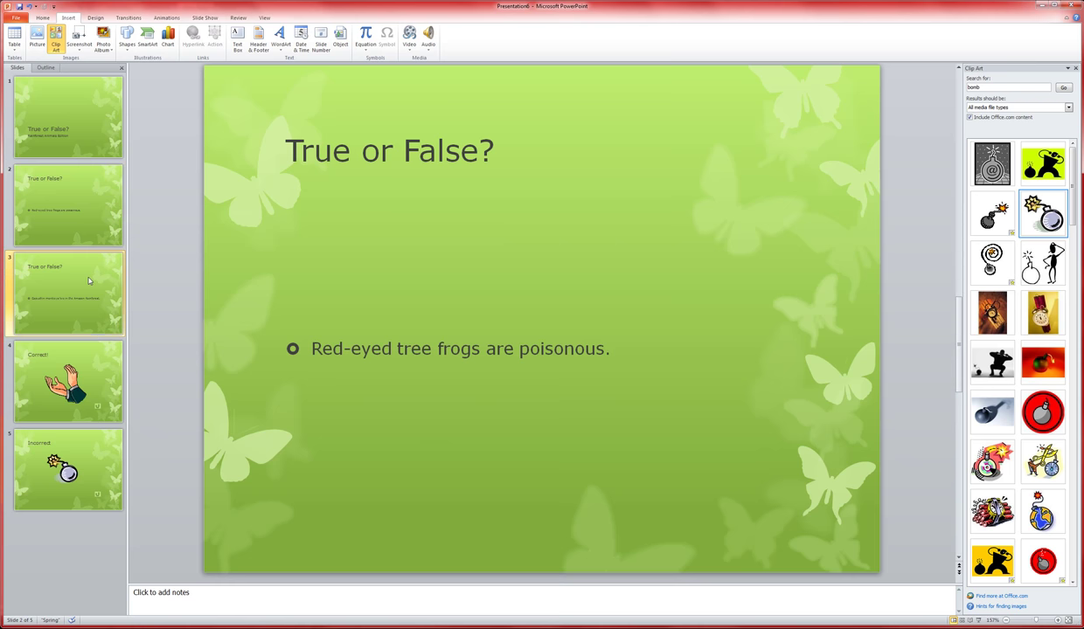
{"action": "left_click", "coordinate": [96, 358]}
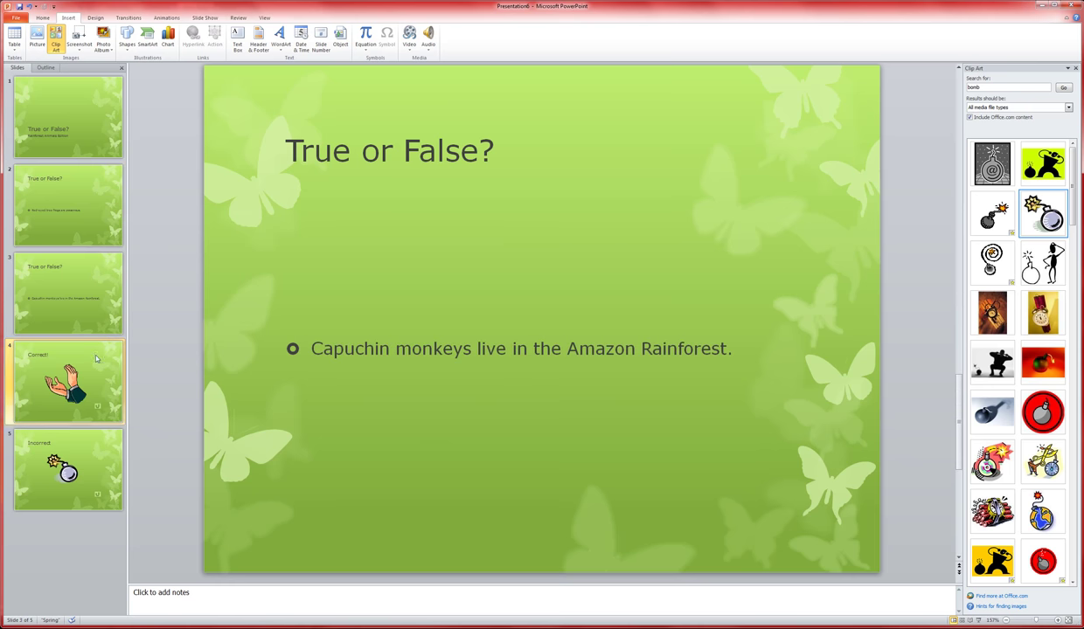
{"action": "left_click", "coordinate": [95, 453]}
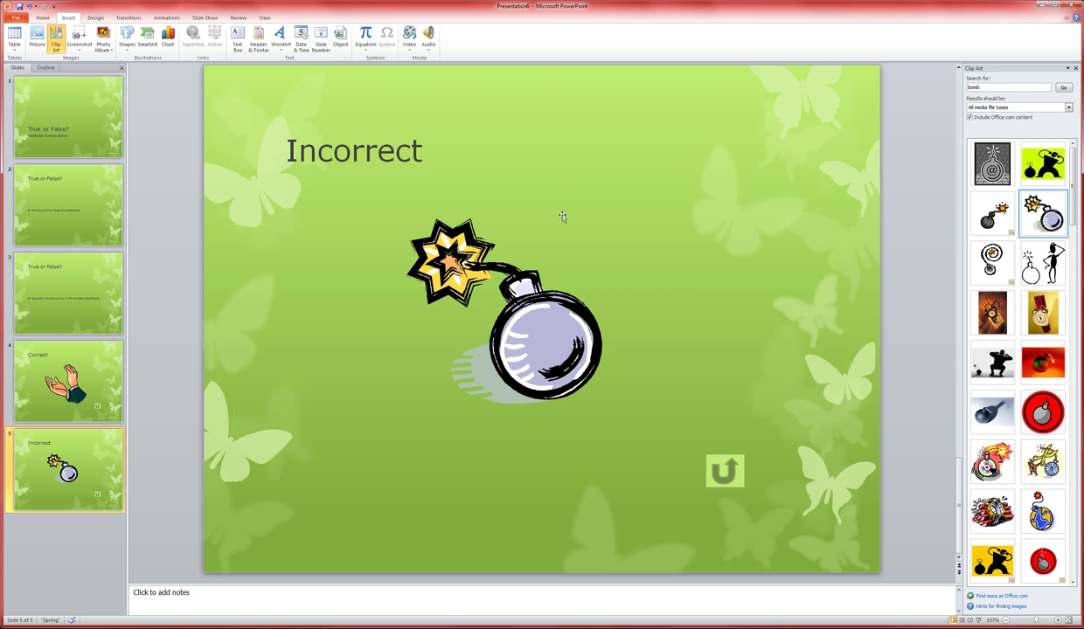
{"action": "left_click", "coordinate": [109, 375]}
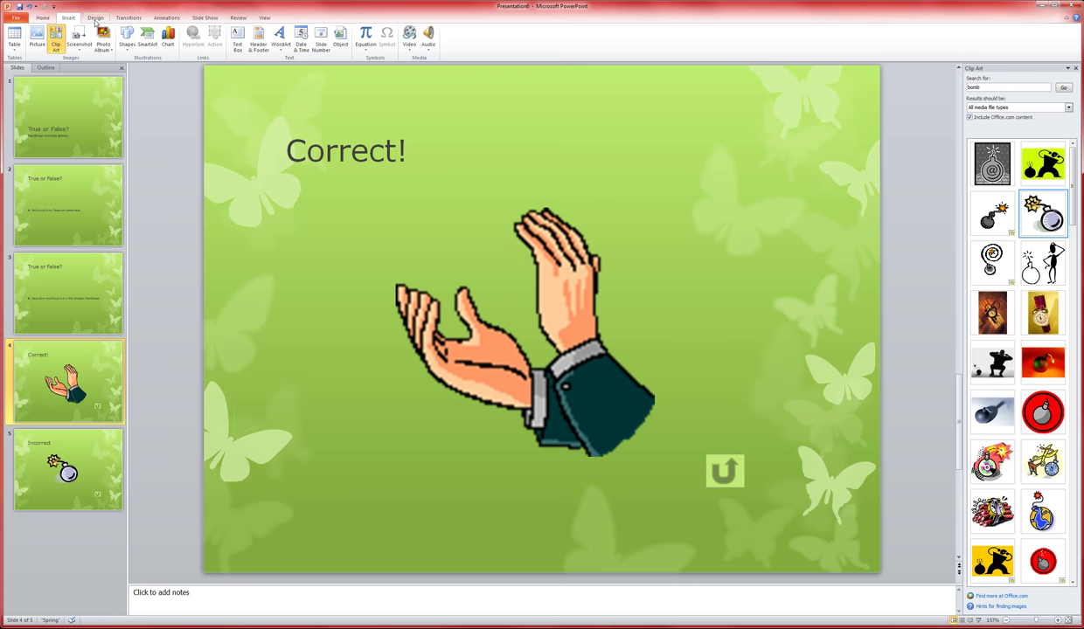
{"action": "left_click", "coordinate": [129, 18]}
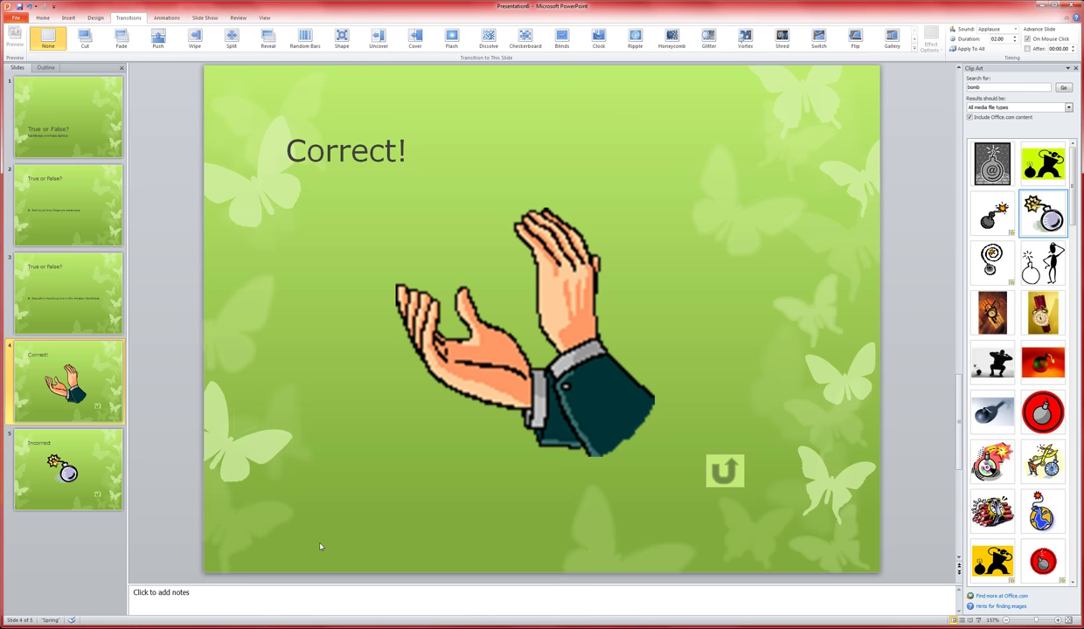
- On slide 2, draw a blank custom action button below the statement about red-eyed tree frogs
{"action": "left_click", "coordinate": [61, 204]}
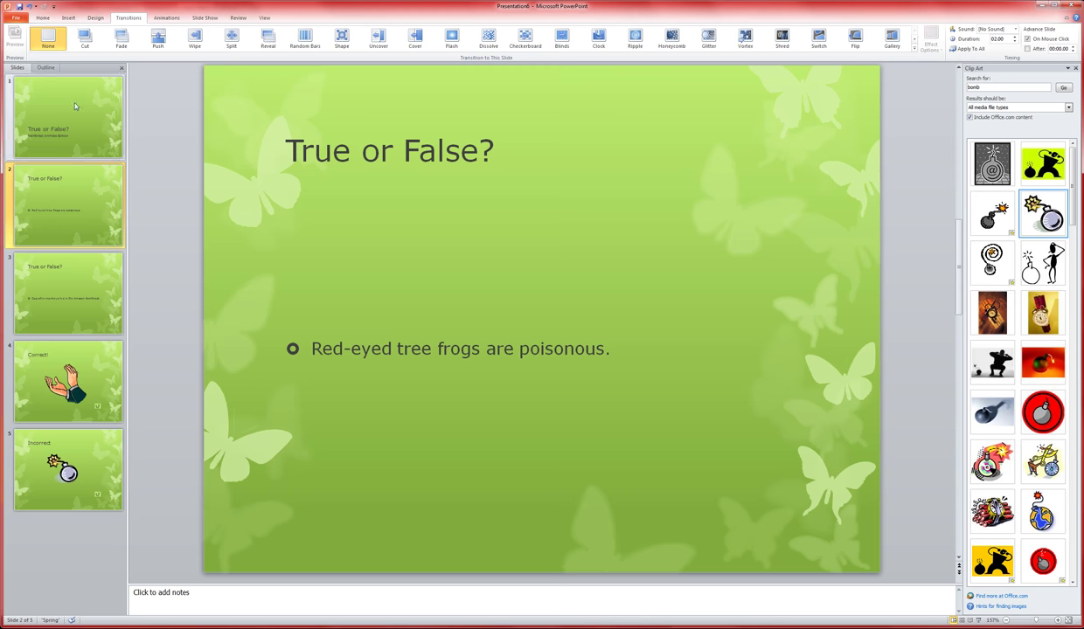
{"action": "left_click", "coordinate": [68, 18]}
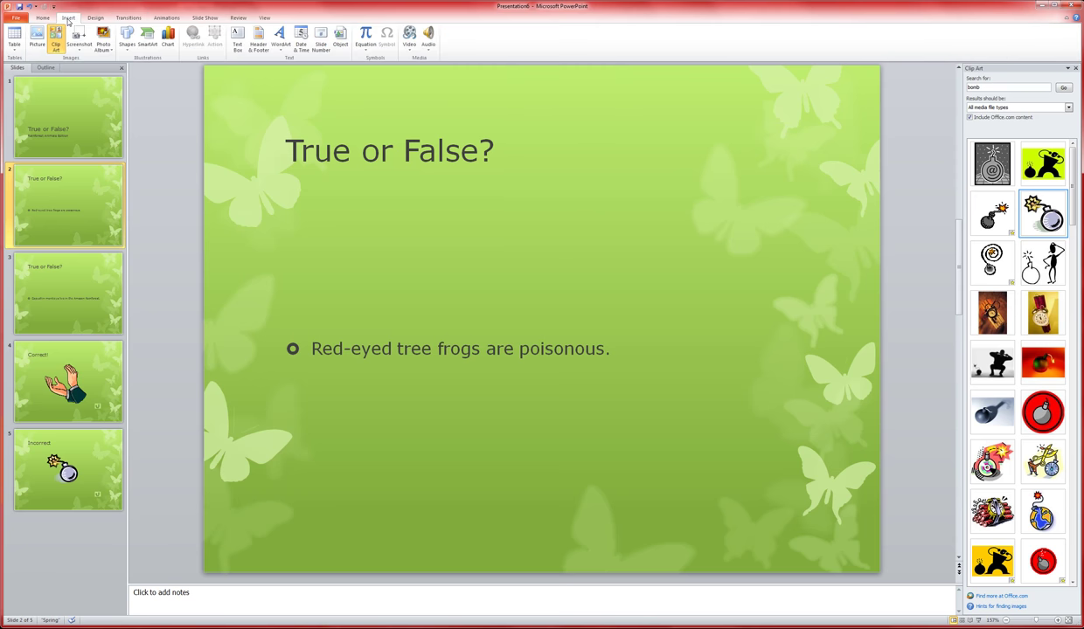
{"action": "left_click", "coordinate": [127, 50]}
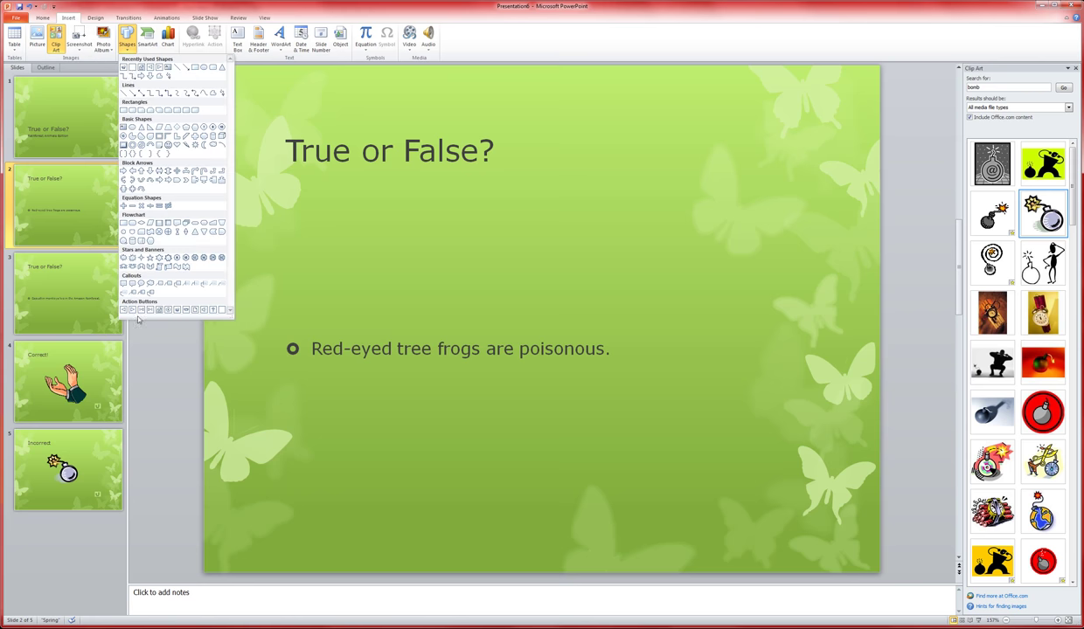
{"action": "left_click", "coordinate": [221, 309]}
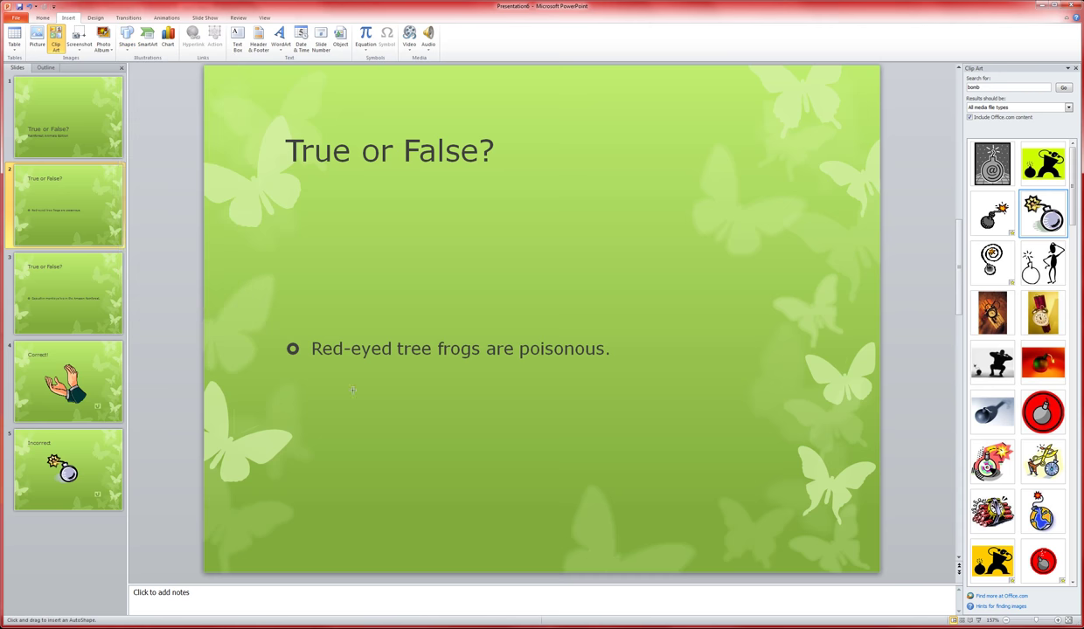
{"action": "left_click_drag", "start_coordinate": [356, 391], "coordinate": [492, 438]}
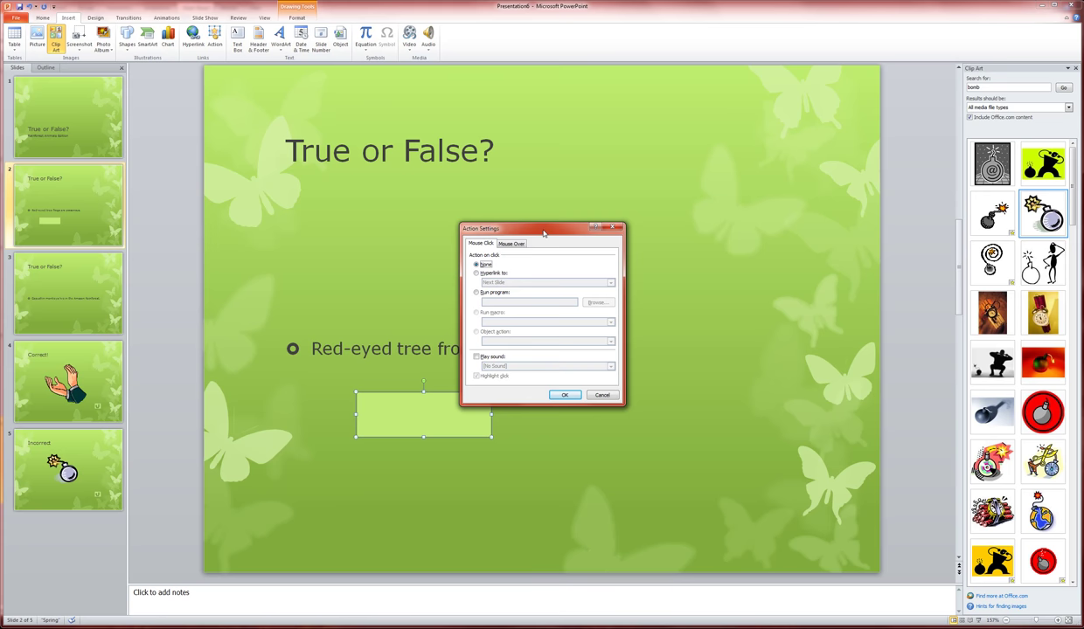
- Set the new action button to hyperlink to slide "5. Incorrect" on mouse click
{"action": "left_click_drag", "start_coordinate": [525, 229], "coordinate": [648, 119]}
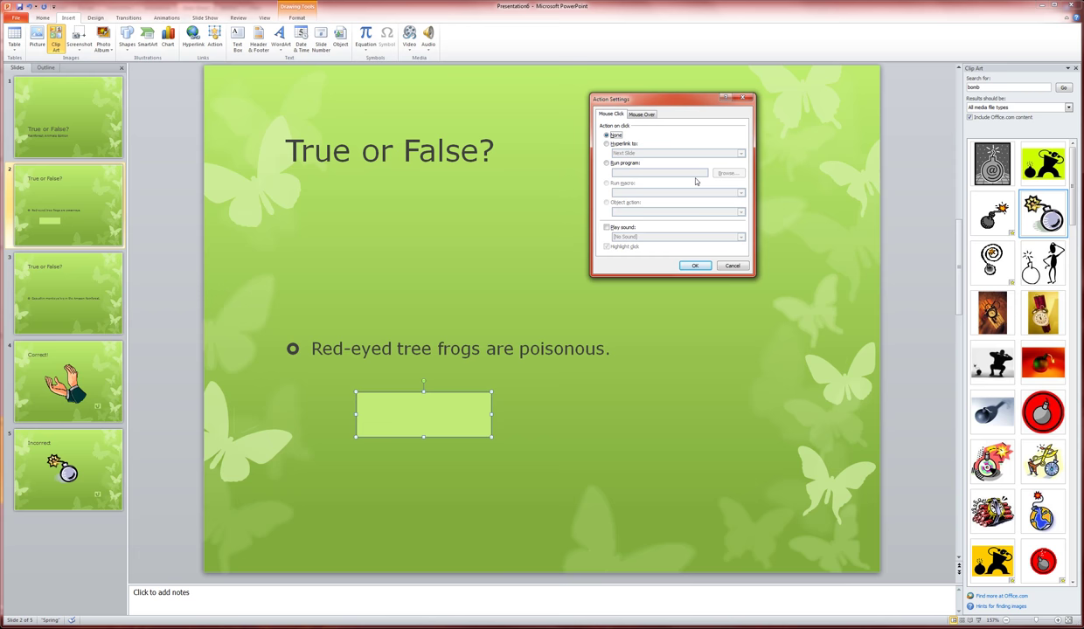
{"action": "left_click", "coordinate": [608, 145]}
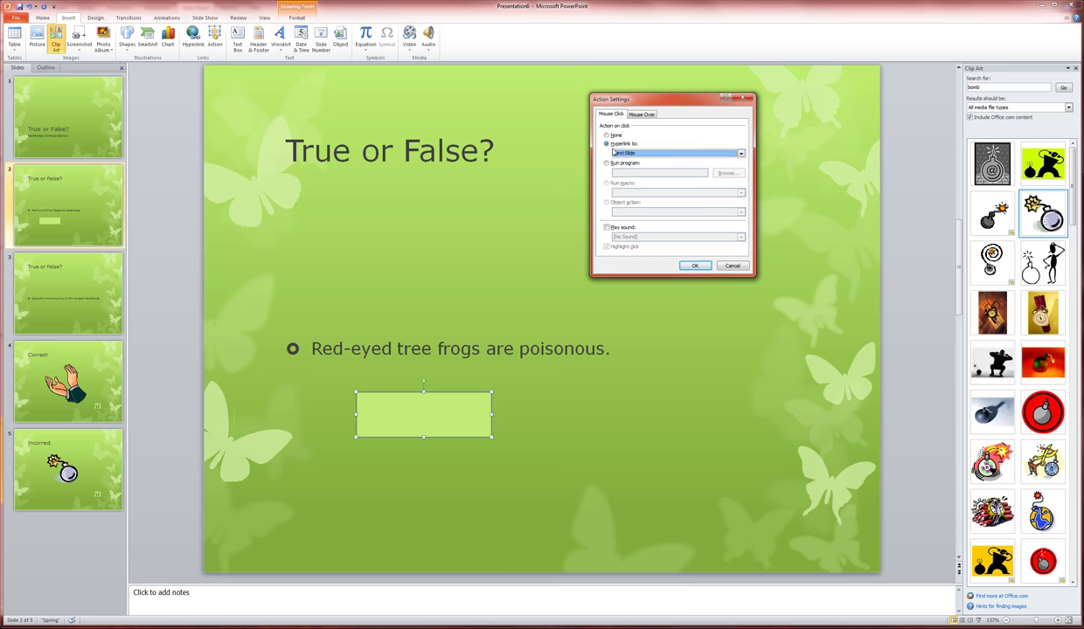
{"action": "left_click", "coordinate": [740, 155]}
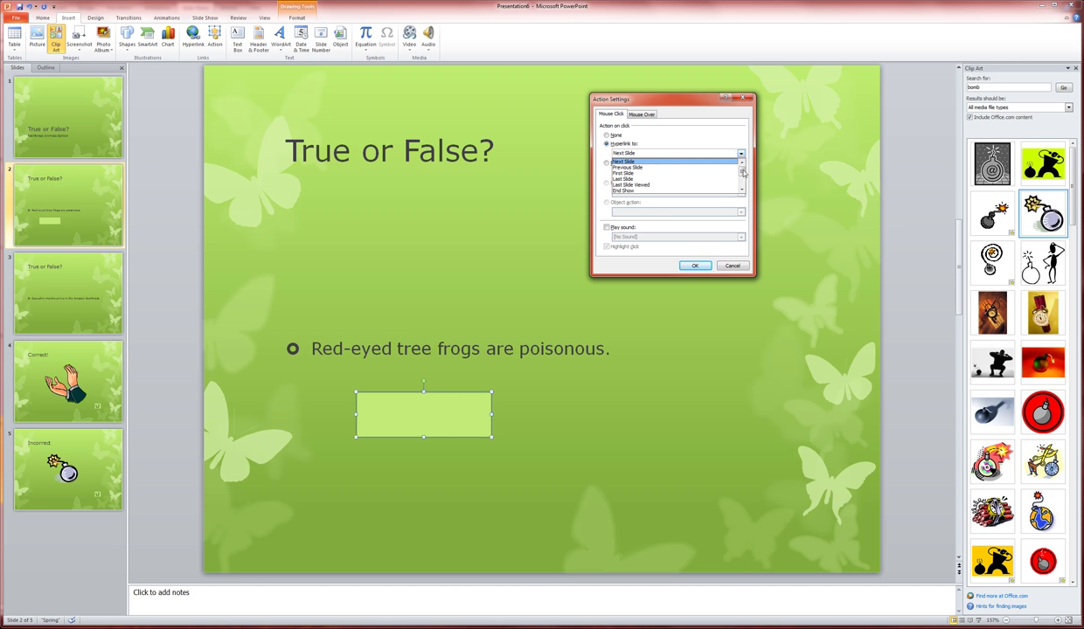
{"action": "scroll", "coordinate": [742, 177], "scroll_direction": "down", "scroll_amount": 2}
{"action": "scroll", "coordinate": [620, 186], "scroll_direction": "down", "scroll_amount": 1}
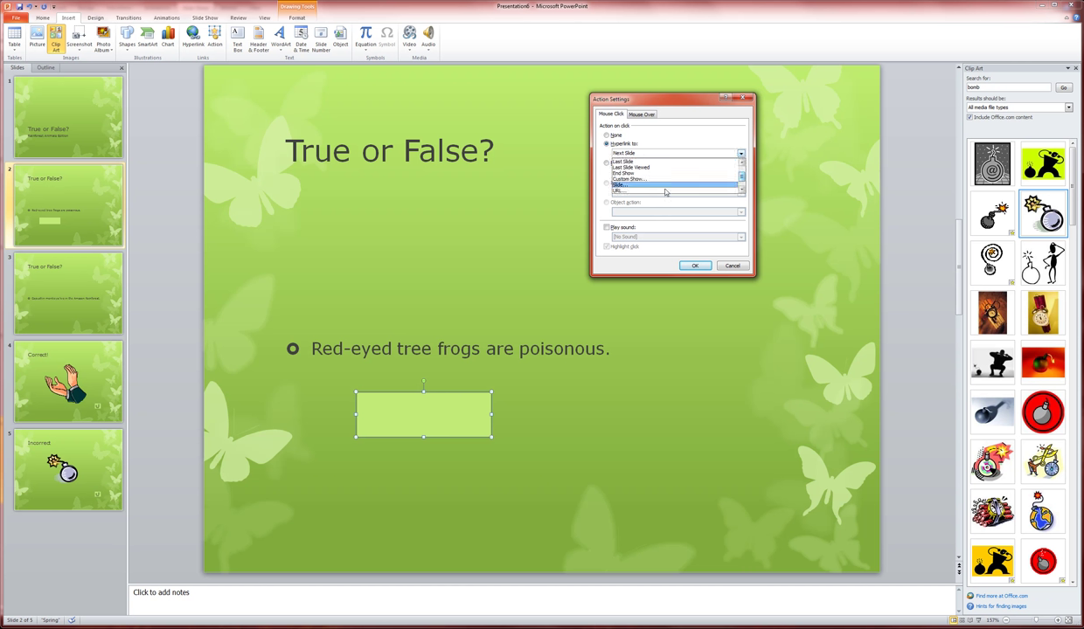
{"action": "left_click", "coordinate": [620, 186]}
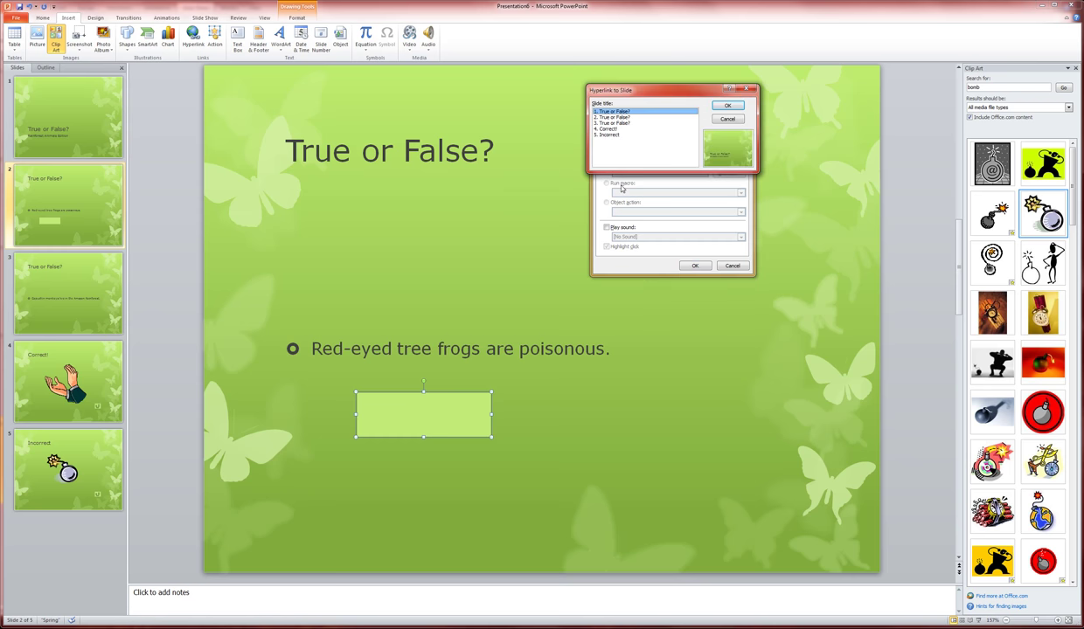
{"action": "left_click", "coordinate": [610, 135]}
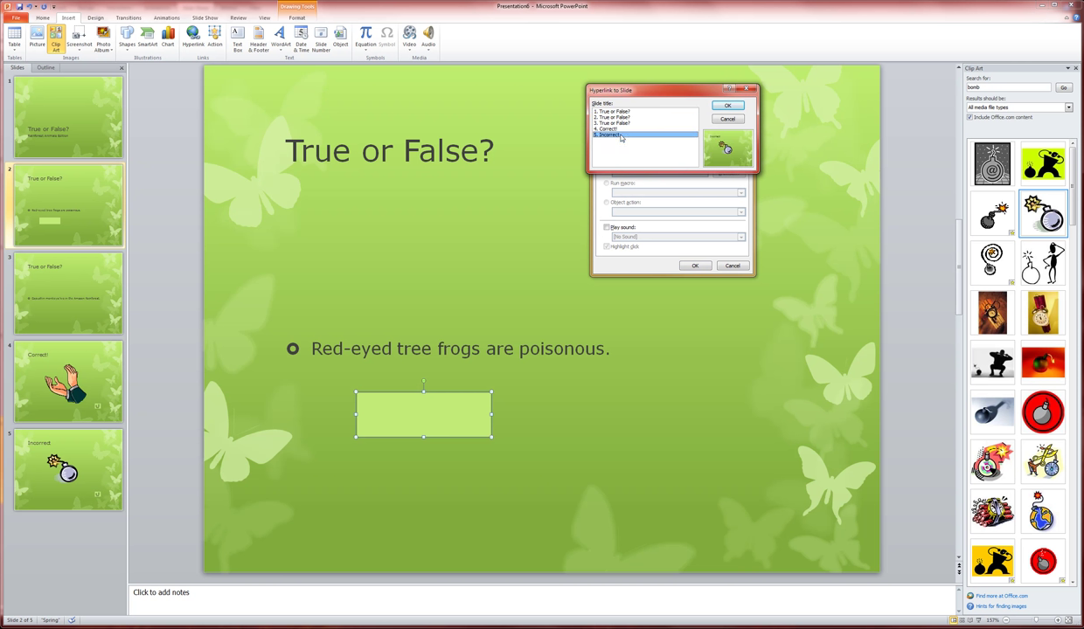
{"action": "left_click", "coordinate": [728, 107]}
{"action": "left_click", "coordinate": [696, 267]}
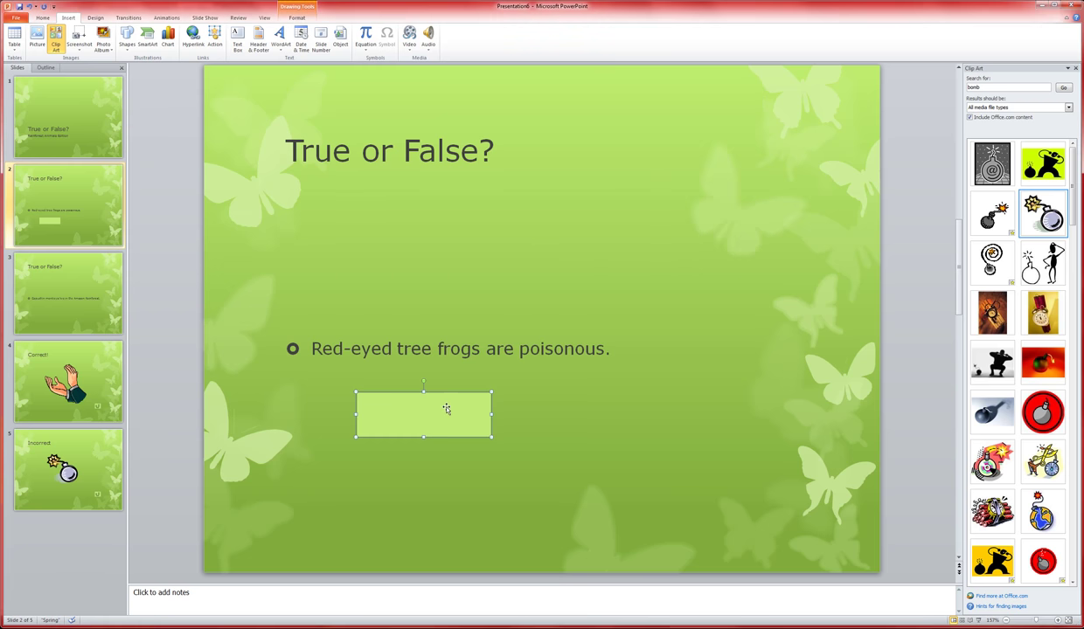
- Label the action button on slide 2 "True" and deselect it
{"action": "left_click", "coordinate": [446, 409]}
{"action": "type", "text": "True"}
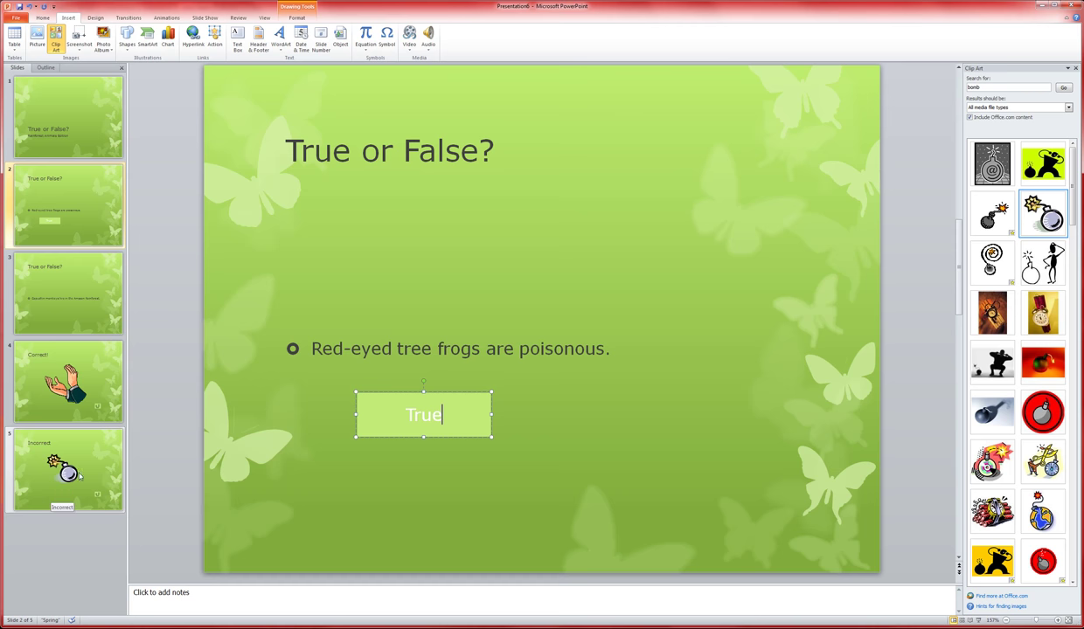
{"action": "left_click", "coordinate": [534, 398]}
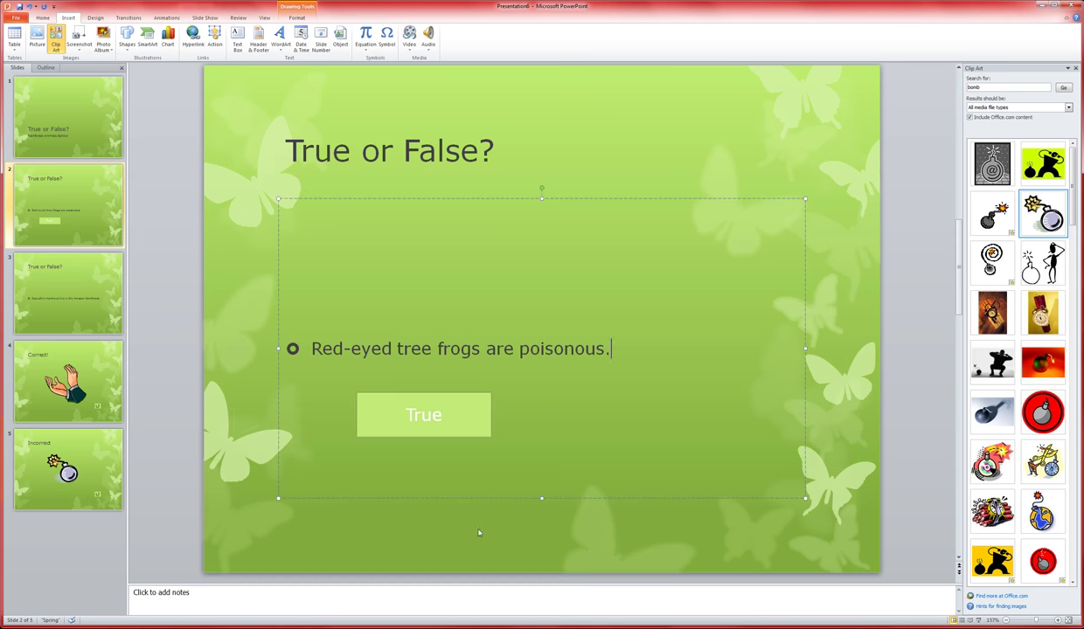
{"action": "left_click", "coordinate": [494, 487]}
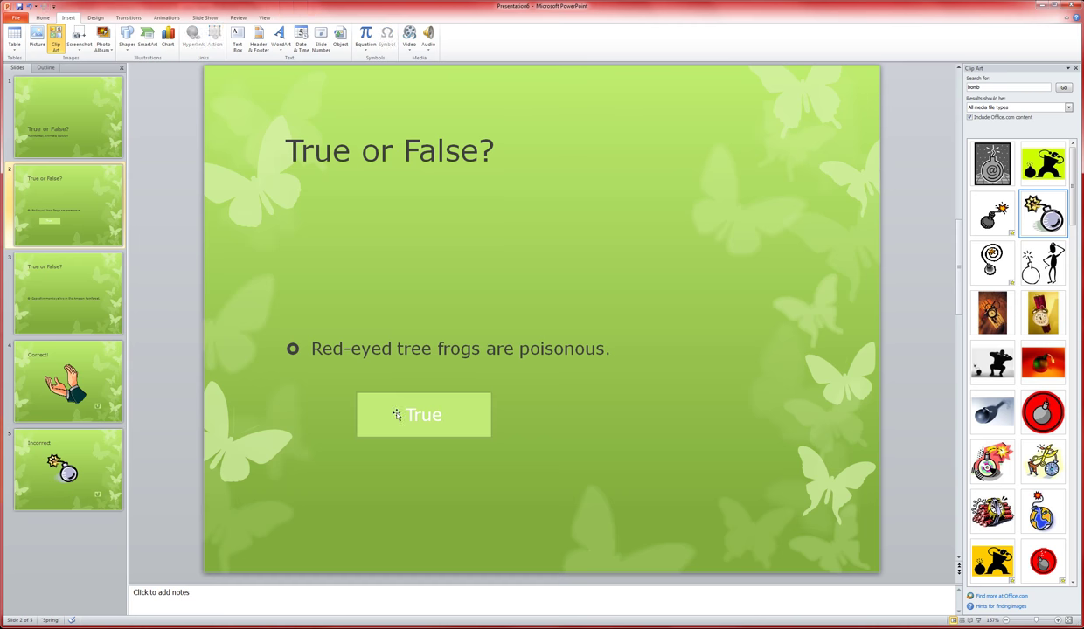
- Draw a second blank custom action button just to the right of the True button, at the same height
{"action": "left_click", "coordinate": [125, 41]}
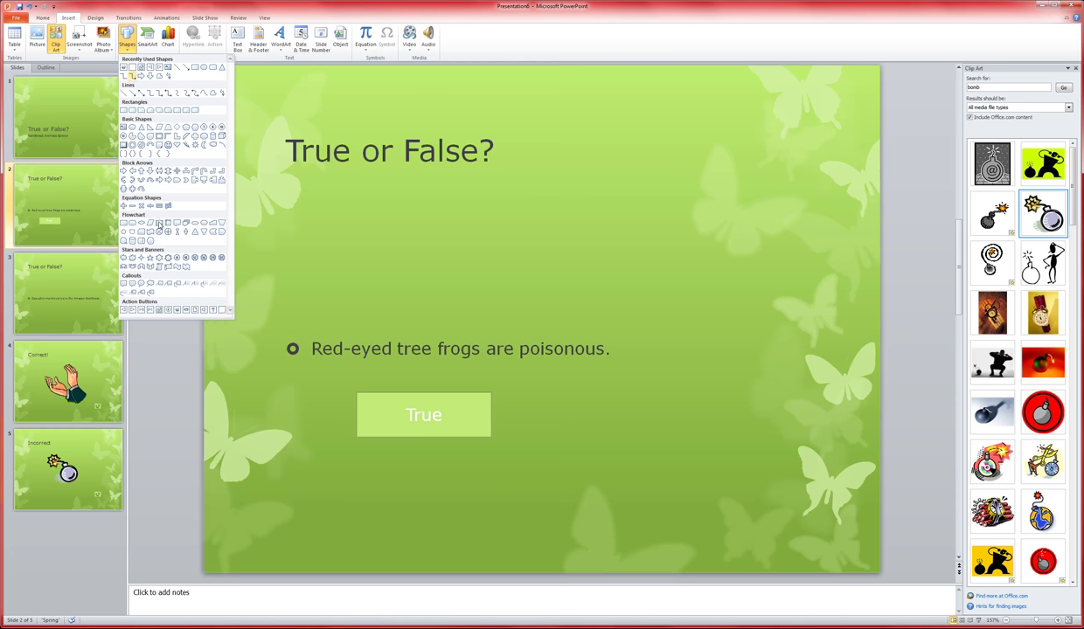
{"action": "left_click", "coordinate": [222, 311]}
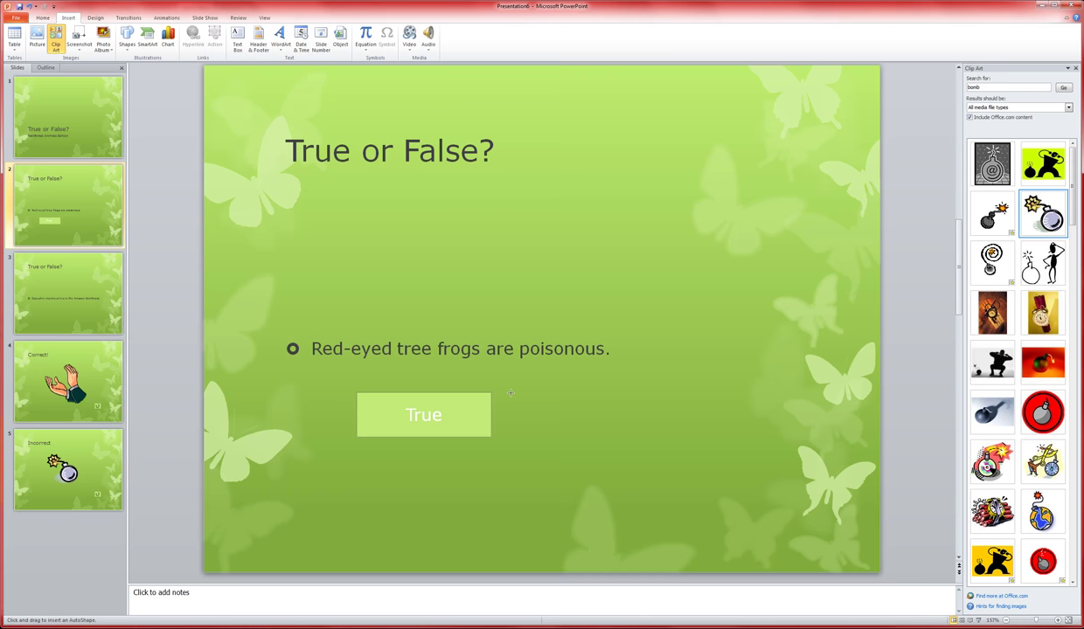
{"action": "mouse_move", "coordinate": [510, 394]}
{"action": "left_mouse_down"}
{"action": "mouse_move", "coordinate": [535, 437]}
{"action": "mouse_move", "coordinate": [626, 438]}
{"action": "left_mouse_up"}
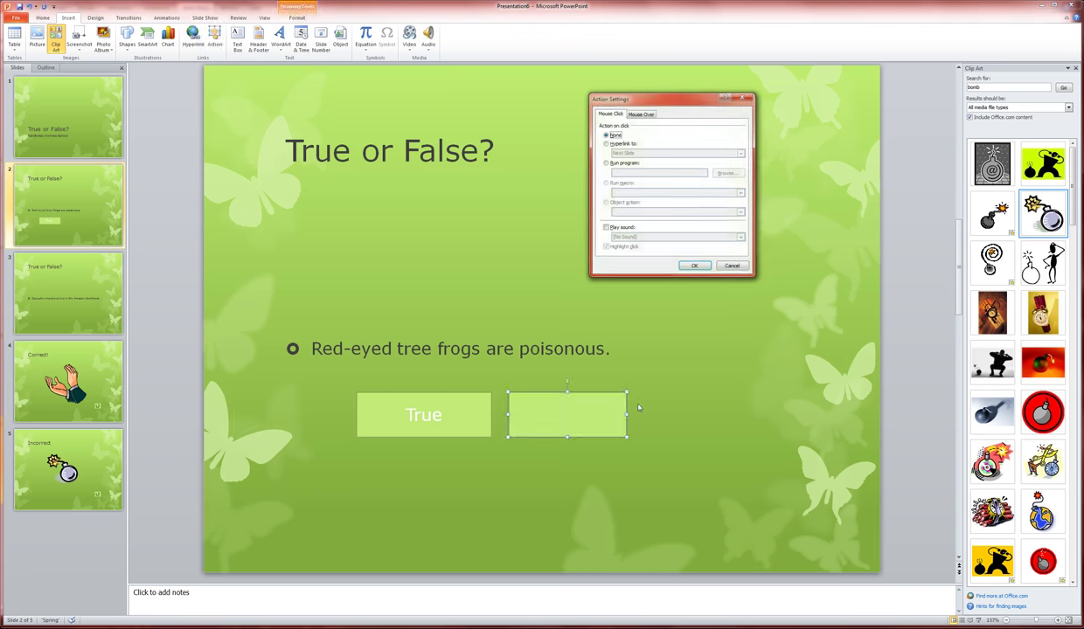
- Hyperlink the second action button to slide "4. Correct!" and label it "False"
{"action": "left_click", "coordinate": [607, 144]}
{"action": "left_click", "coordinate": [712, 153]}
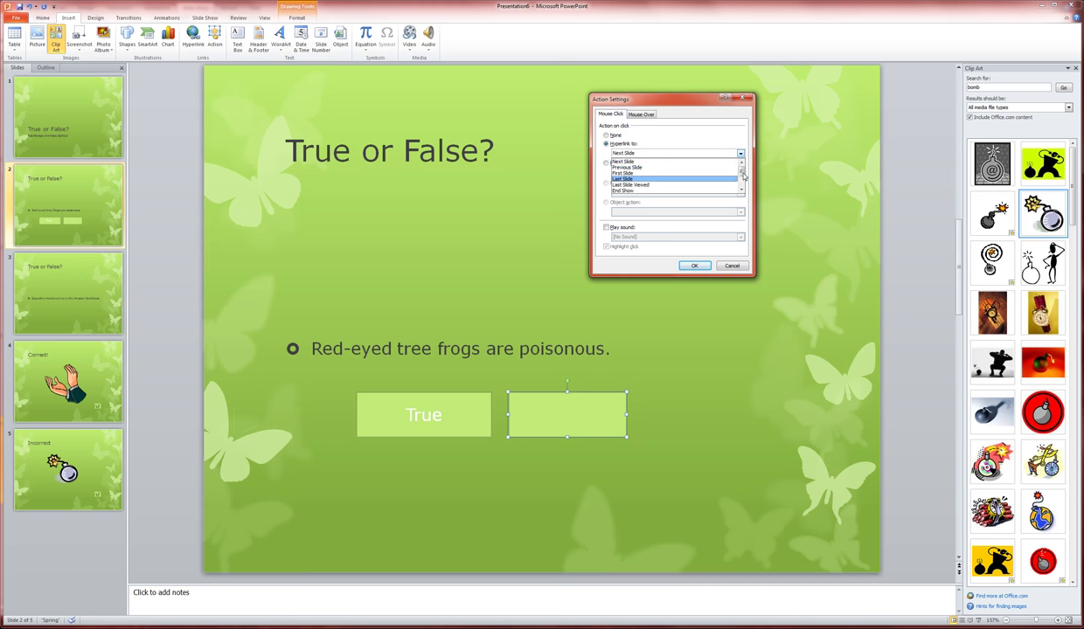
{"action": "scroll", "coordinate": [718, 173], "scroll_direction": "down", "scroll_amount": 2}
{"action": "left_click", "coordinate": [661, 191]}
{"action": "left_click", "coordinate": [613, 129]}
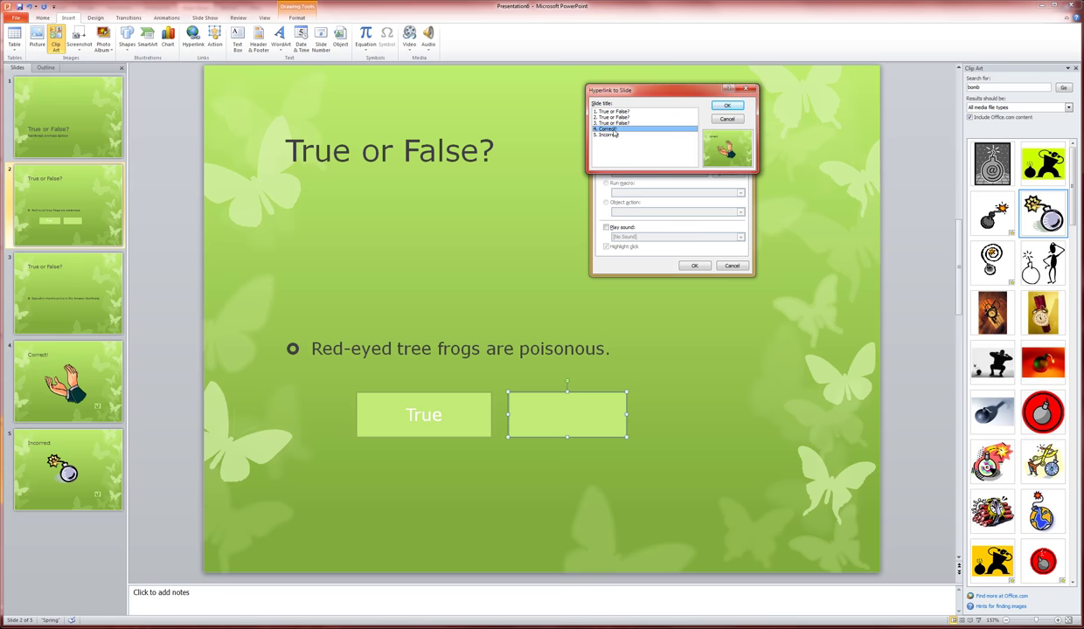
{"action": "left_click", "coordinate": [728, 107]}
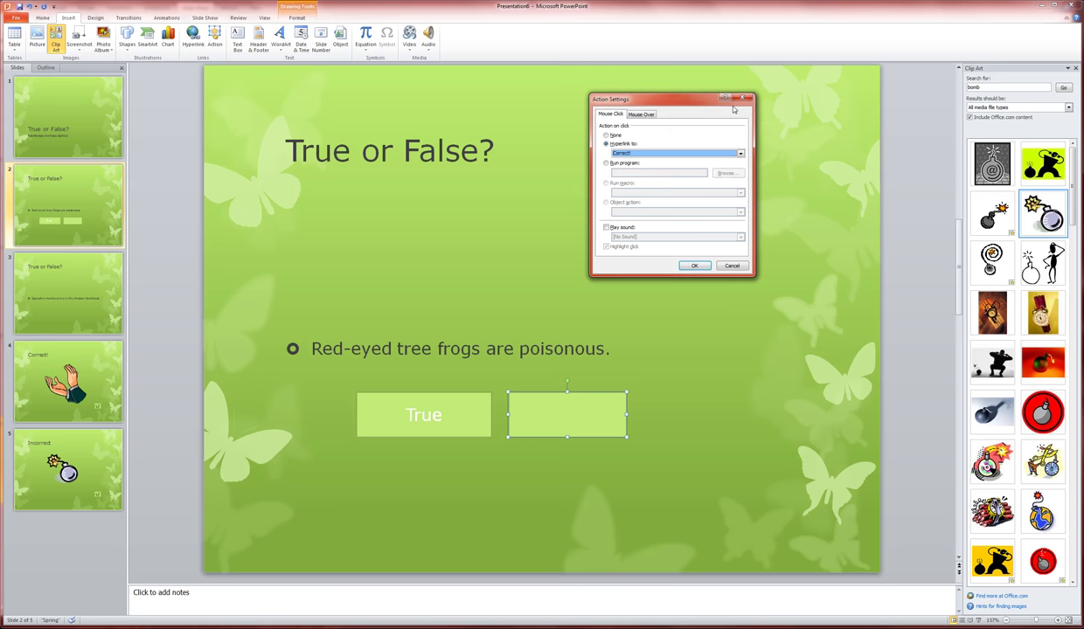
{"action": "left_click", "coordinate": [693, 267]}
{"action": "type", "text": "False"}
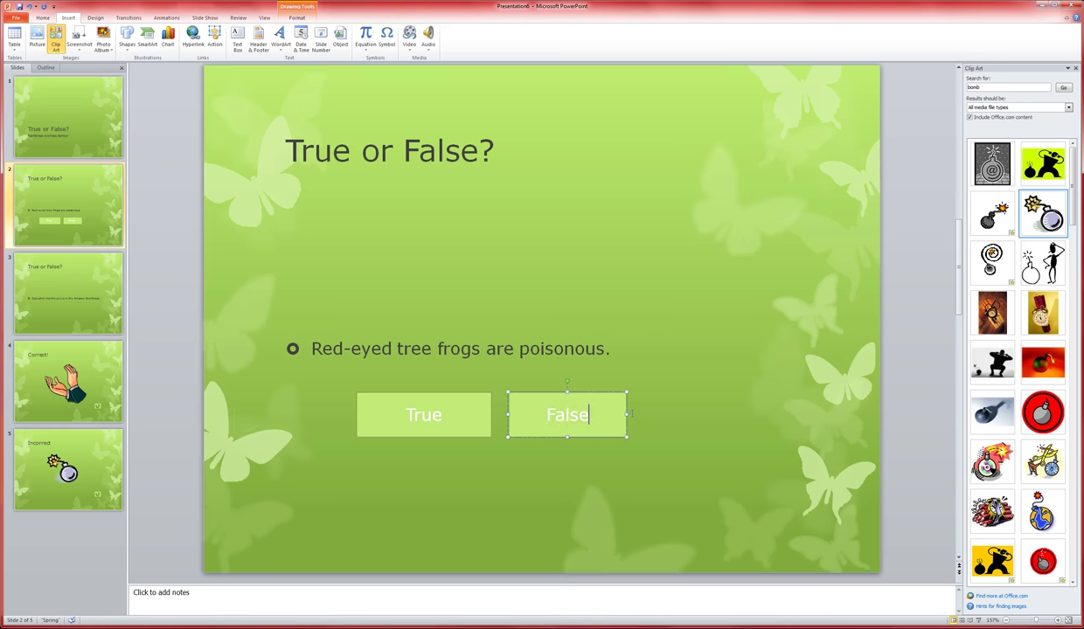
- Widen the False button to about 1.83" and apply the orange-red shape style to it
{"action": "left_click_drag", "start_coordinate": [627, 414], "coordinate": [633, 415]}
{"action": "left_click", "coordinate": [298, 18]}
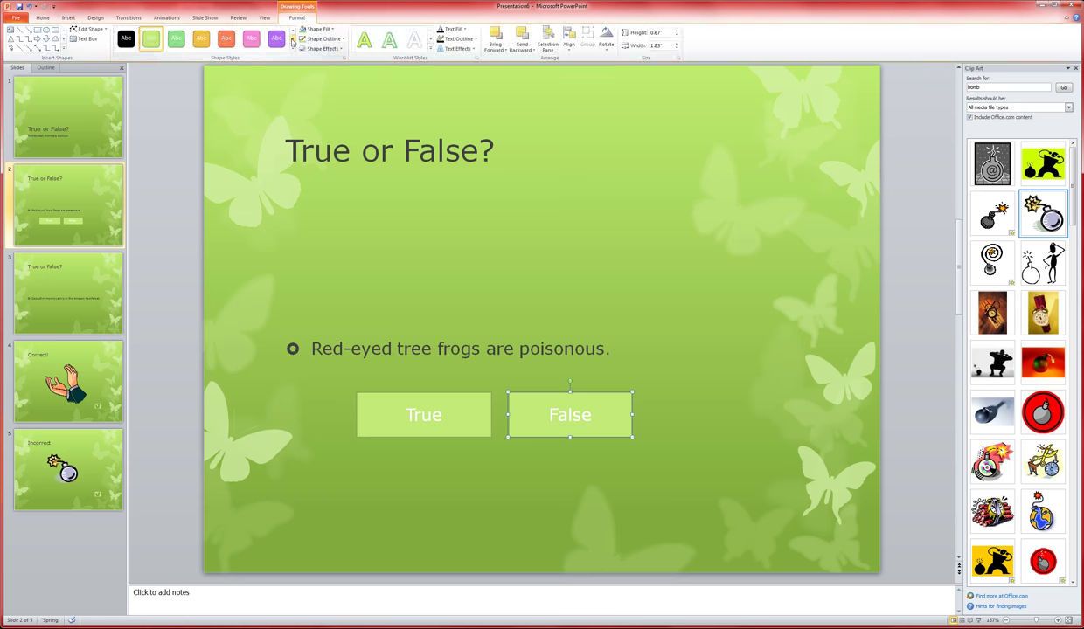
{"action": "left_click", "coordinate": [227, 42]}
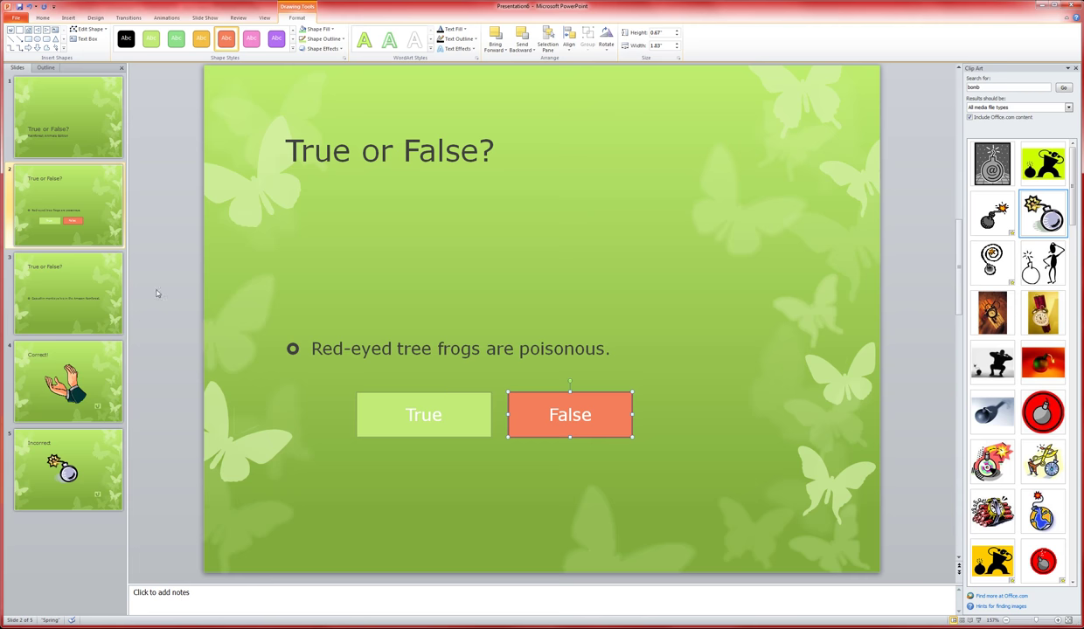
- Compare the True and False buttons on slide 2 with the Capuchin monkeys slide, ending on slide 3
{"action": "left_click", "coordinate": [98, 271]}
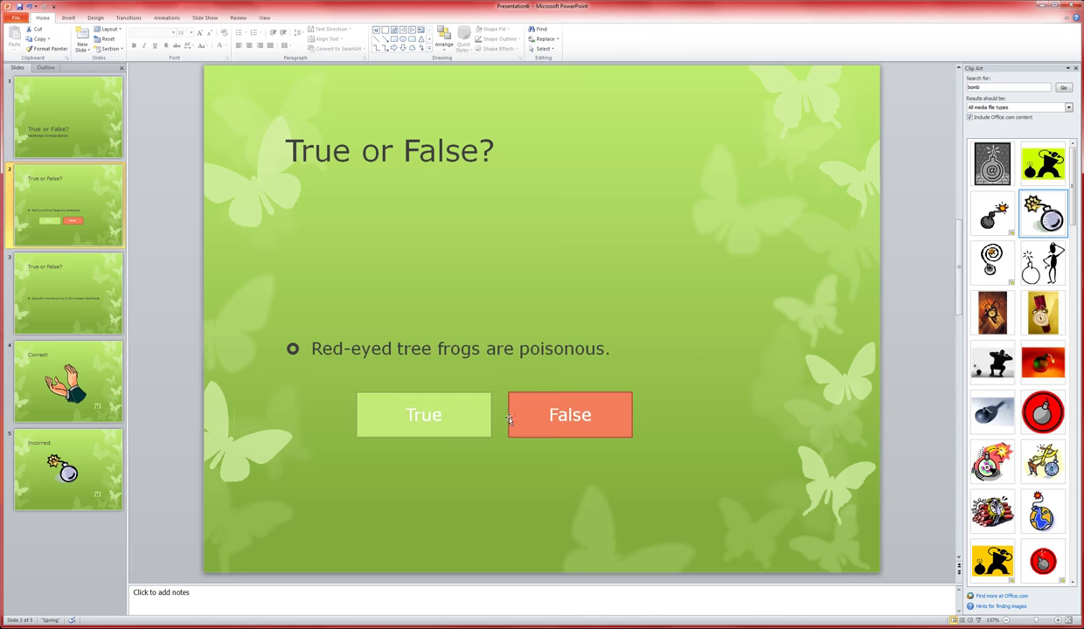
{"action": "left_click", "coordinate": [85, 318]}
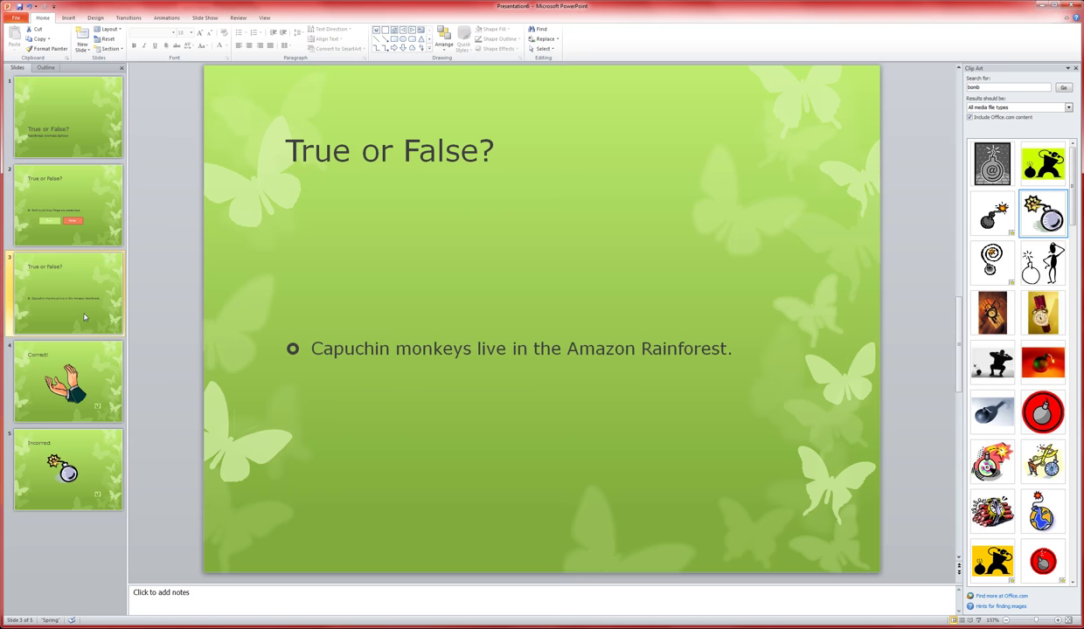
{"action": "left_click", "coordinate": [97, 215]}
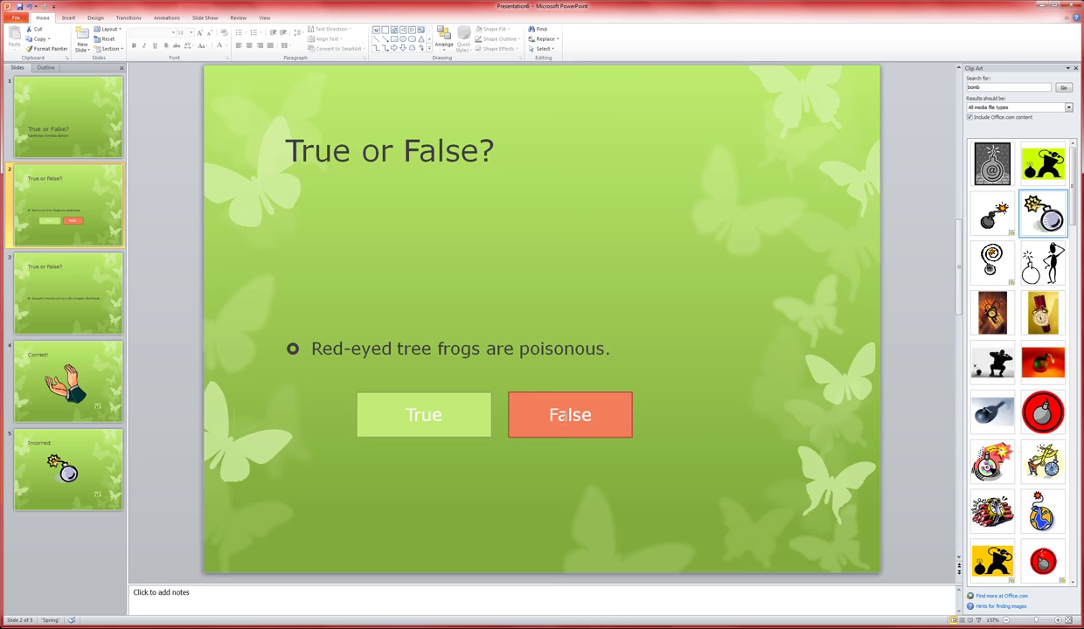
{"action": "left_click", "coordinate": [108, 322]}
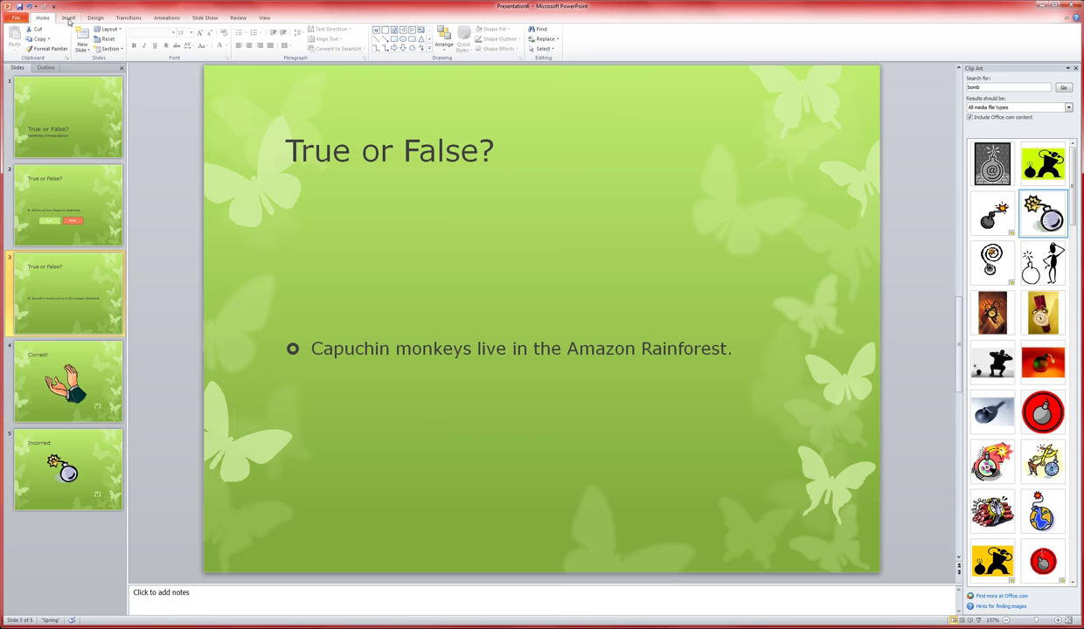
- Draw a blank custom action button on slide 3, below the start of the Capuchin monkeys statement
{"action": "left_click", "coordinate": [68, 18]}
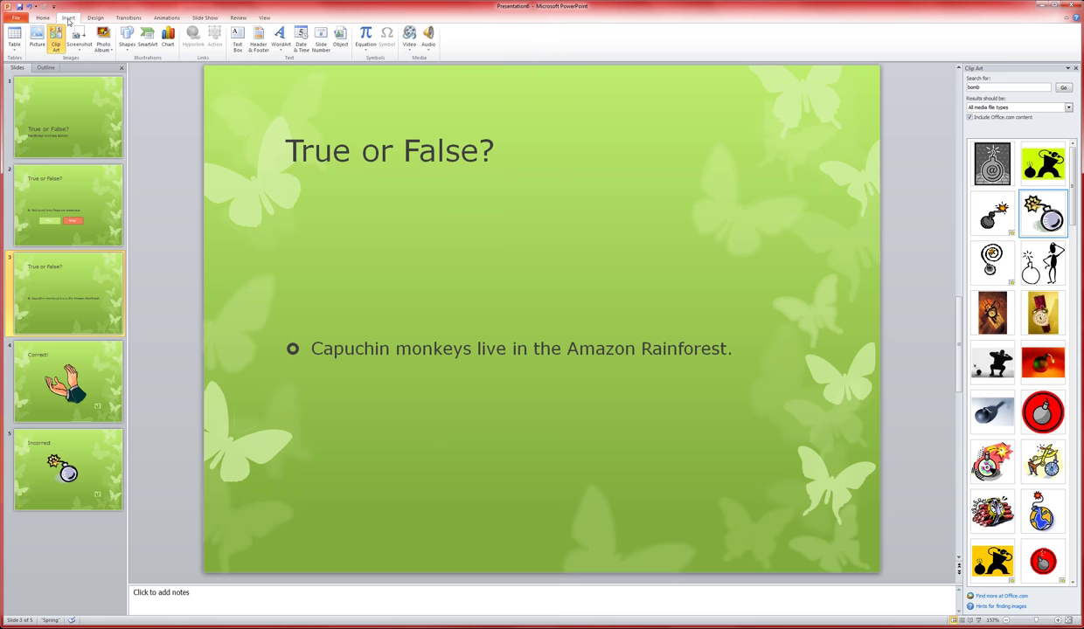
{"action": "left_click", "coordinate": [126, 48]}
{"action": "left_click", "coordinate": [222, 310]}
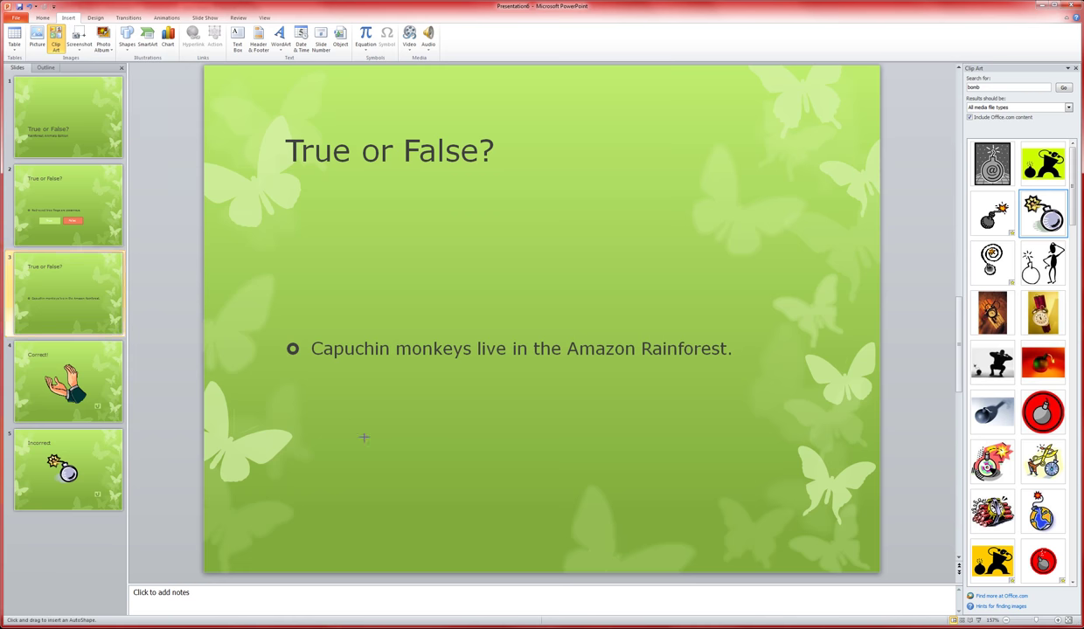
{"action": "left_click_drag", "start_coordinate": [351, 399], "coordinate": [477, 438]}
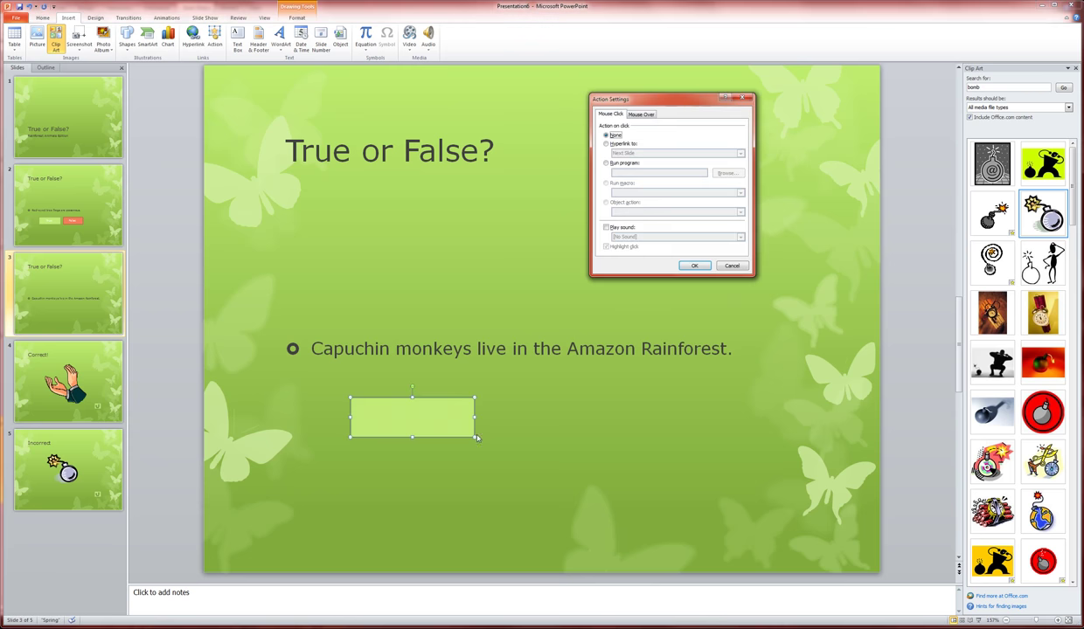
- Hyperlink the new action button on slide 3 to slide "4. Correct!" and label it "True"
{"action": "left_click", "coordinate": [616, 145]}
{"action": "left_click", "coordinate": [740, 153]}
{"action": "left_click", "coordinate": [742, 193]}
{"action": "left_click", "coordinate": [665, 181]}
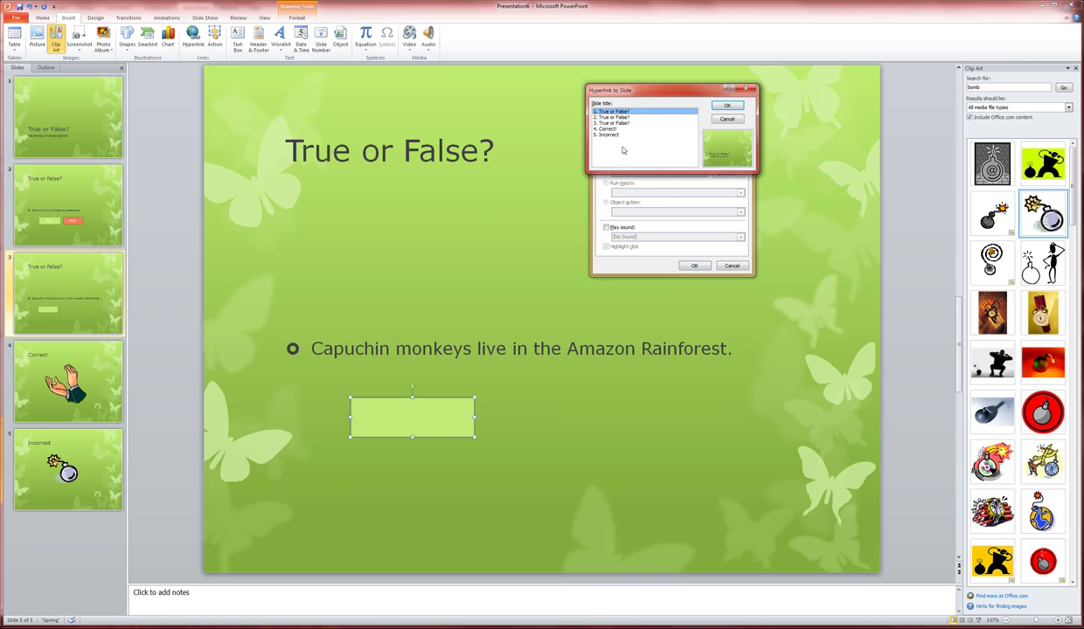
{"action": "left_click", "coordinate": [609, 129]}
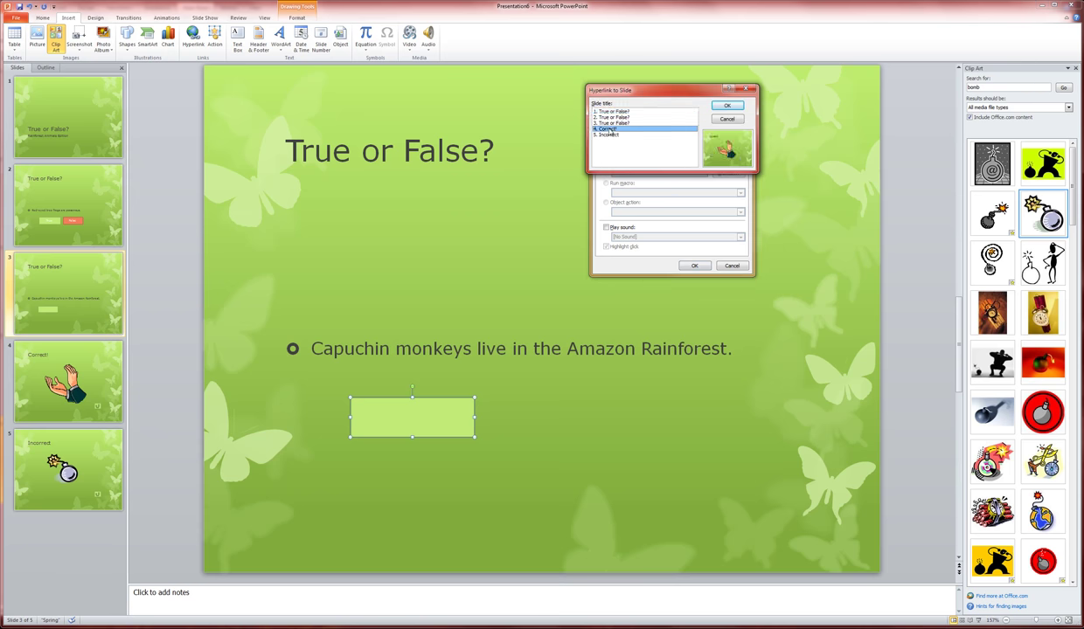
{"action": "left_click", "coordinate": [727, 107]}
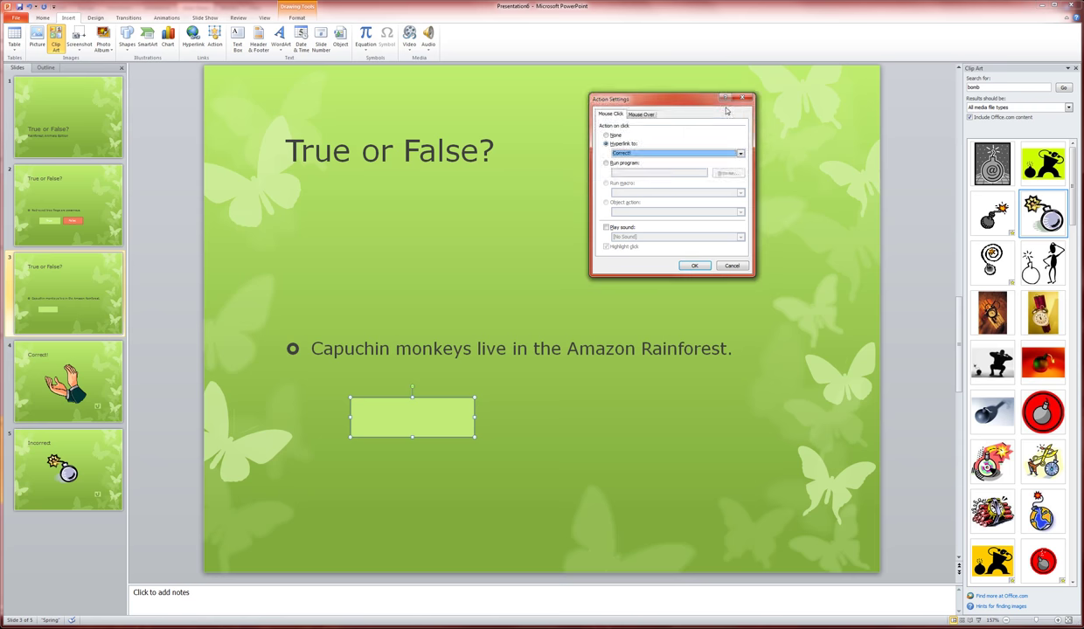
{"action": "left_click", "coordinate": [695, 266]}
{"action": "type", "text": "True"}
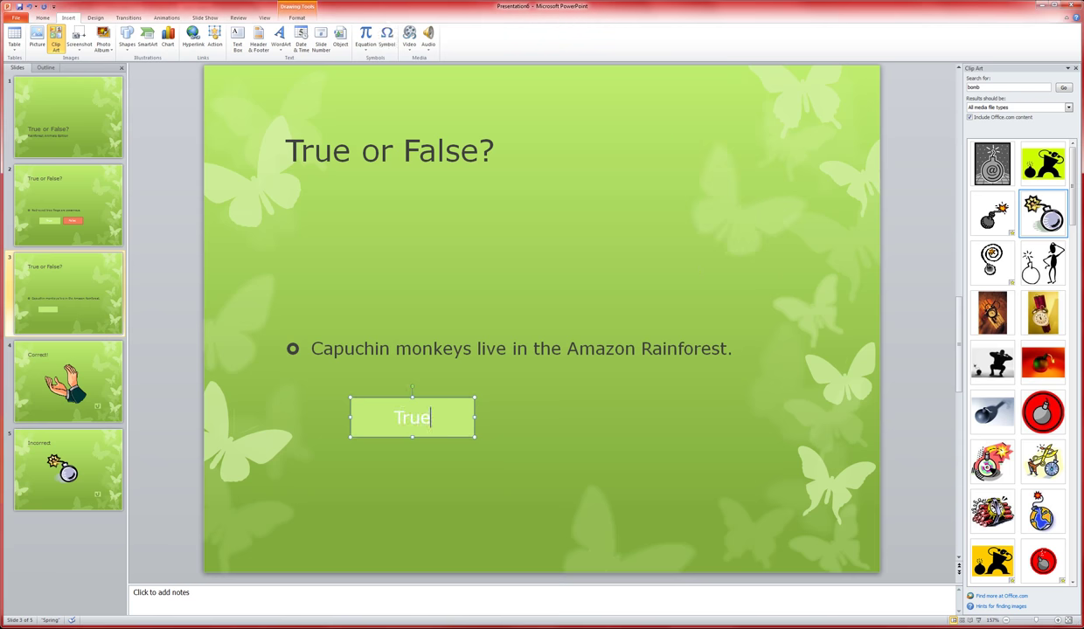
{"action": "left_click", "coordinate": [733, 348]}
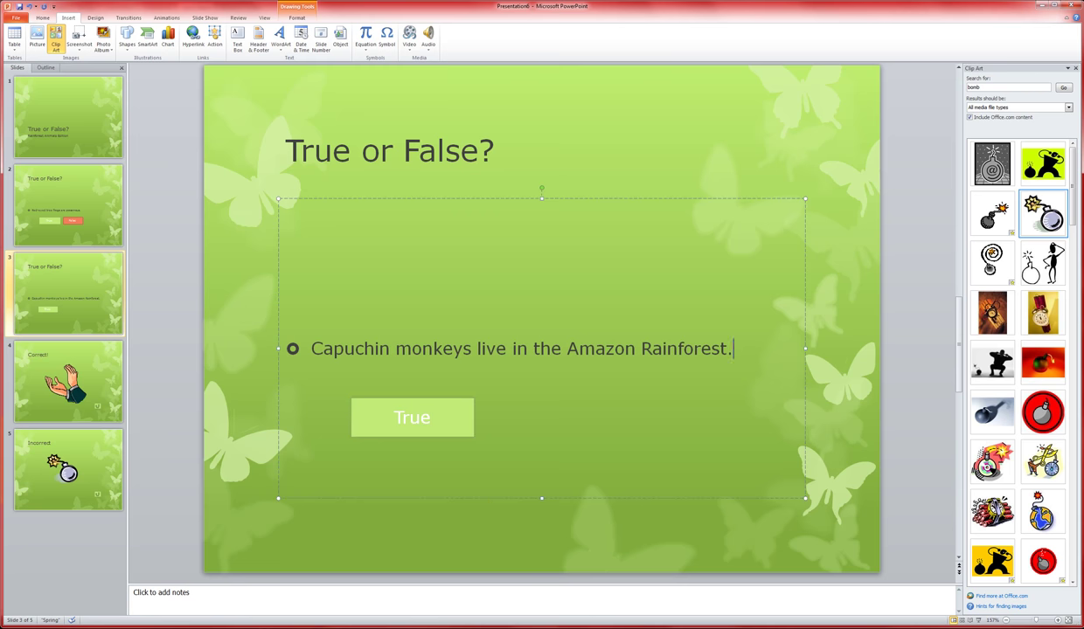
{"action": "left_click", "coordinate": [456, 518]}
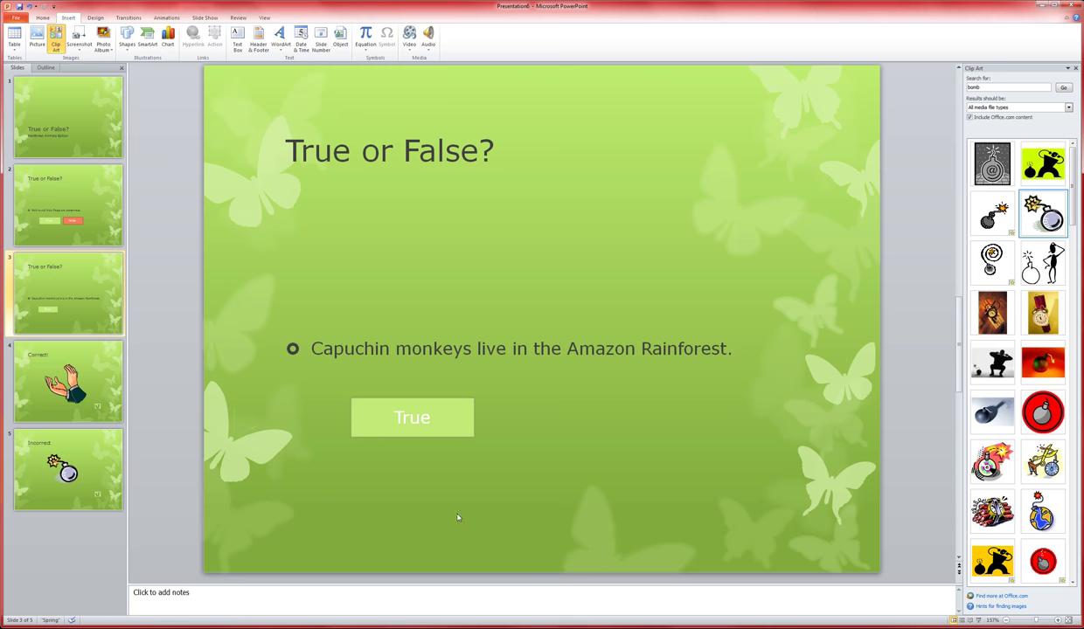
- Draw a second blank custom action button, about 1.67" wide and 0.58" high, just to the right of slide 3's True button
{"action": "left_click", "coordinate": [123, 51]}
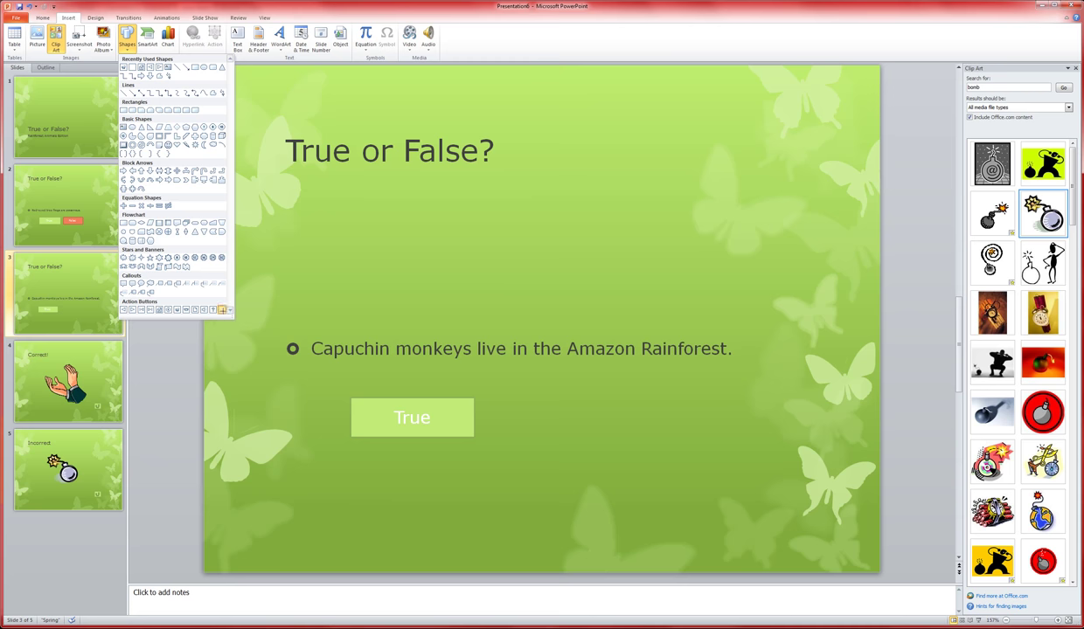
{"action": "left_click", "coordinate": [219, 310]}
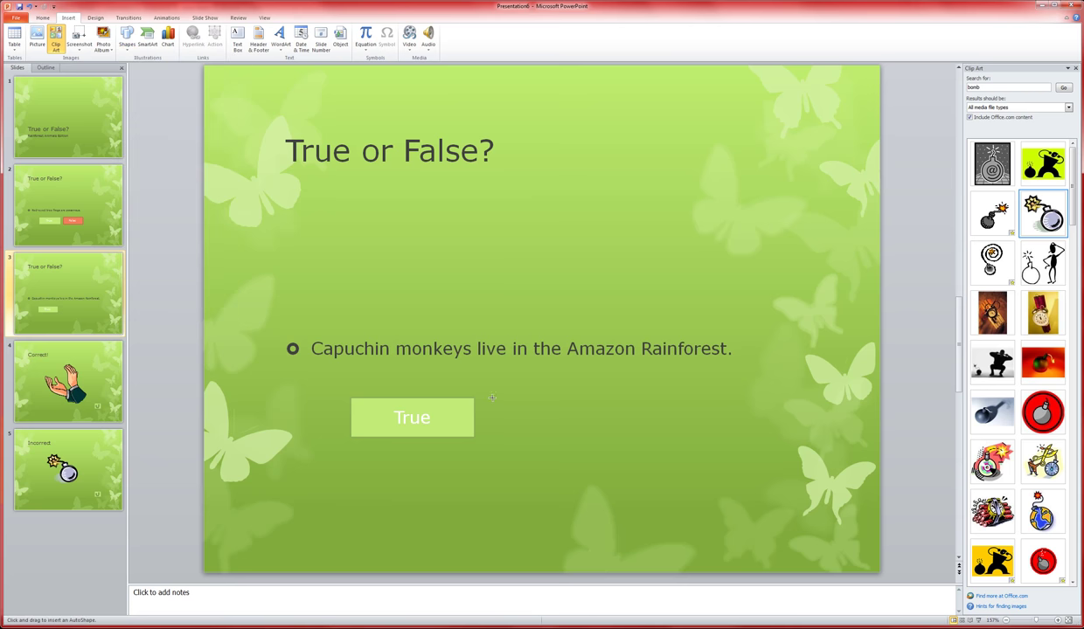
{"action": "left_click_drag", "start_coordinate": [491, 398], "coordinate": [604, 436]}
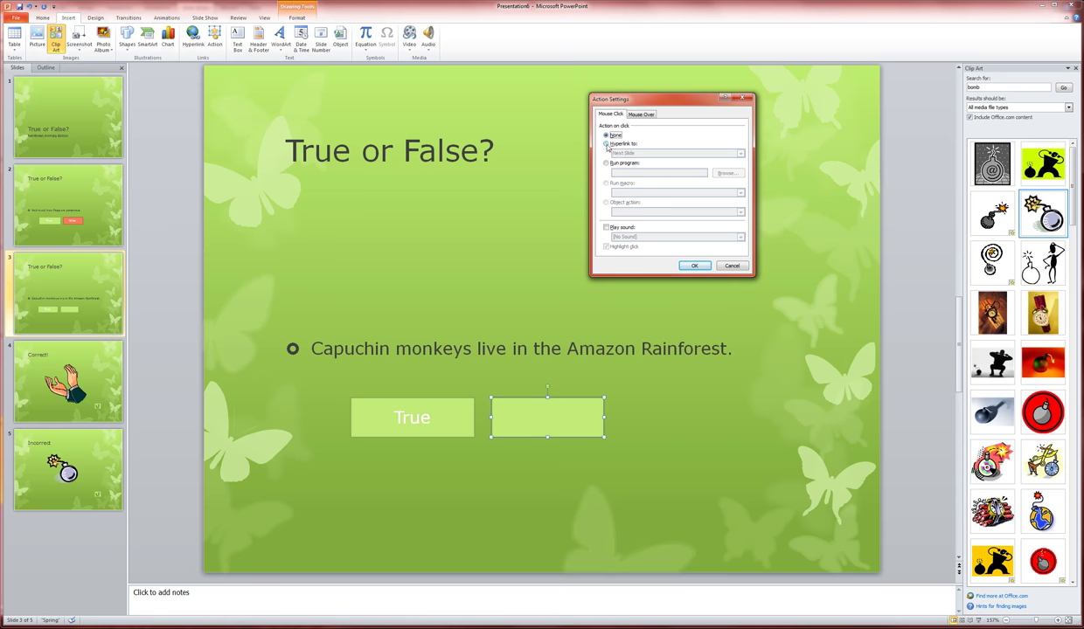
- Hyperlink slide 3's second action button to slide "5. Incorrect" and label it "False"
{"action": "left_click", "coordinate": [606, 143]}
{"action": "left_click", "coordinate": [739, 156]}
{"action": "left_click", "coordinate": [741, 191]}
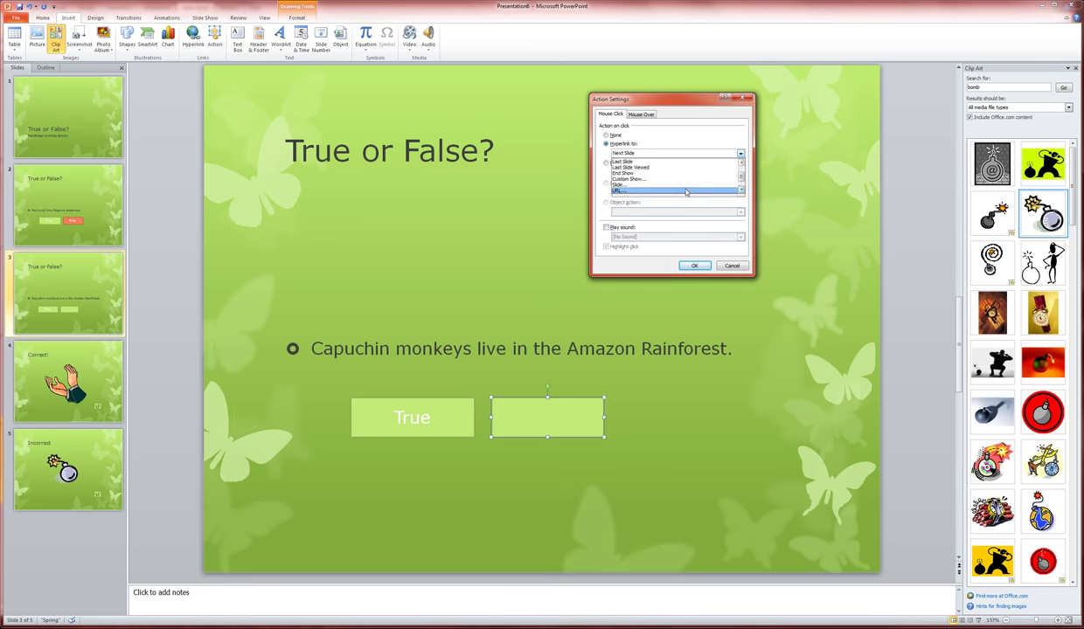
{"action": "left_click", "coordinate": [630, 185]}
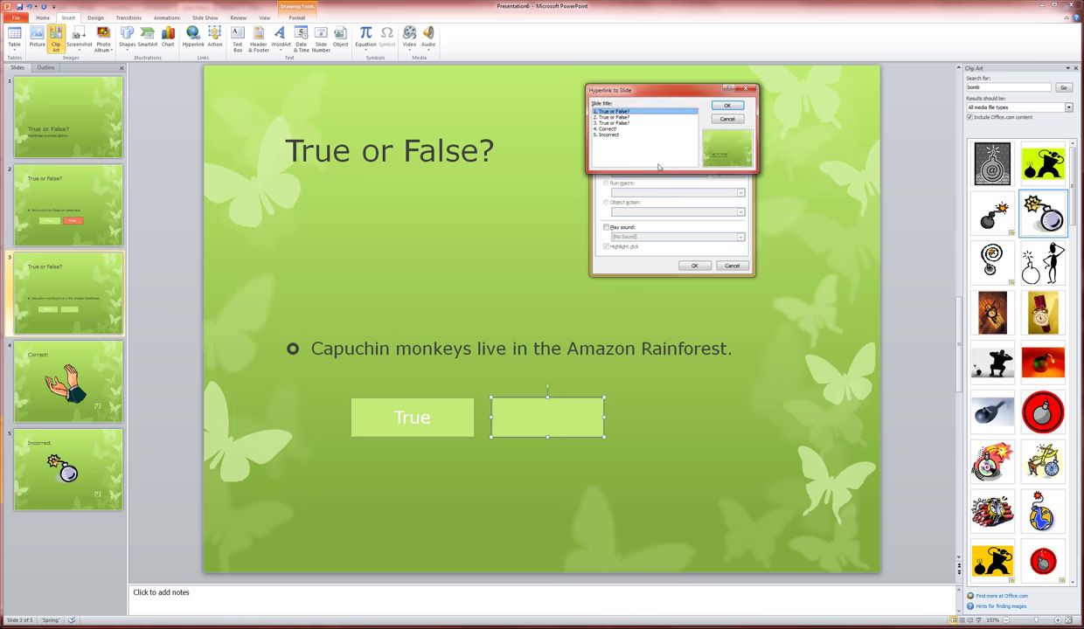
{"action": "left_click", "coordinate": [613, 135]}
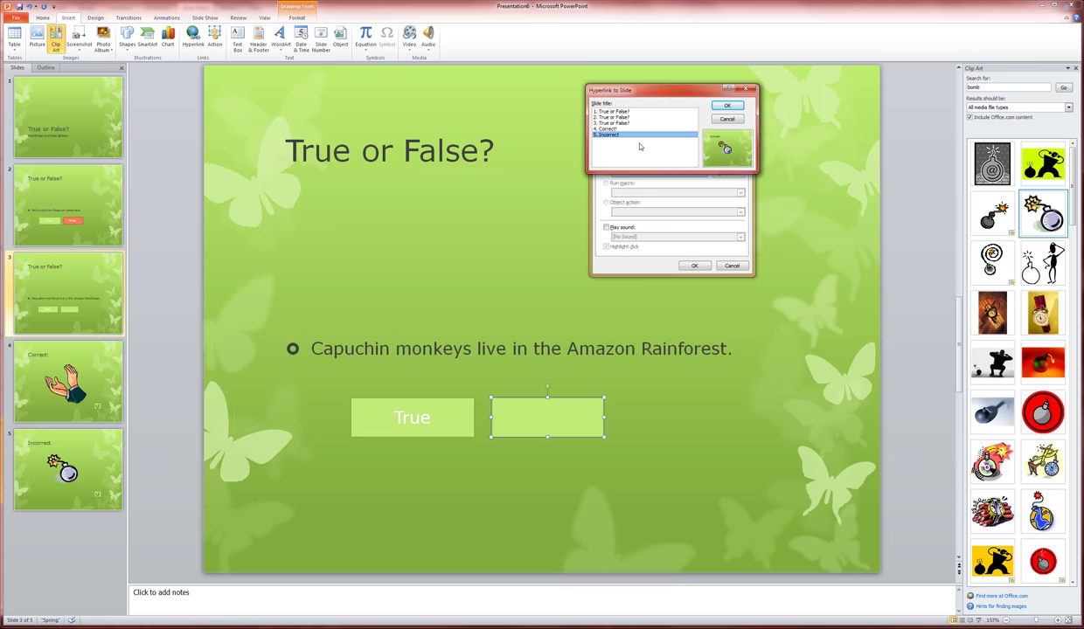
{"action": "left_click", "coordinate": [729, 108]}
{"action": "left_click", "coordinate": [694, 266]}
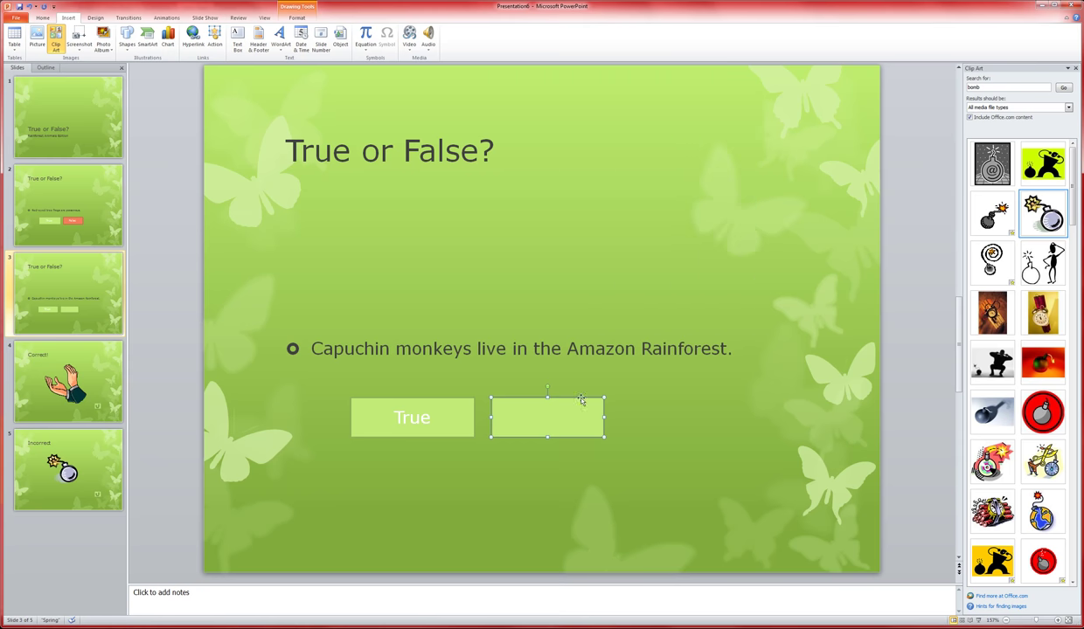
{"action": "type", "text": "False"}
{"action": "left_click", "coordinate": [581, 450]}
- Apply the orange-red shape style to the False button on slide 3
{"action": "left_click", "coordinate": [570, 399]}
{"action": "left_click", "coordinate": [297, 18]}
{"action": "left_click", "coordinate": [226, 38]}
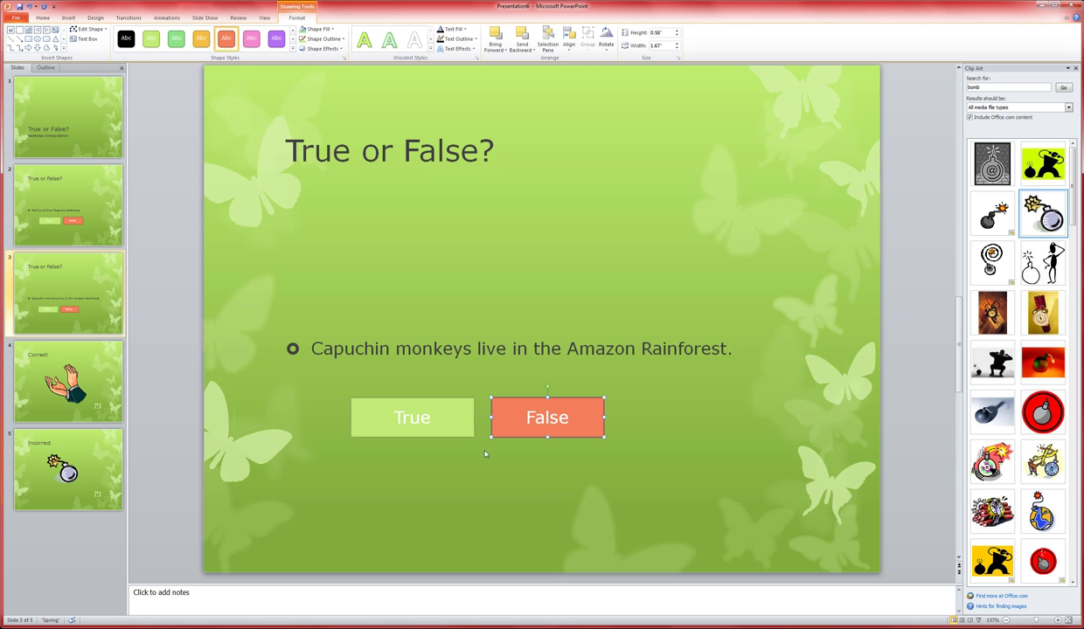
- Add a small Forward or Next action button linked to Next Slide on slide 2, below and to the right of the False button
{"action": "left_click", "coordinate": [102, 202]}
{"action": "left_click", "coordinate": [68, 17]}
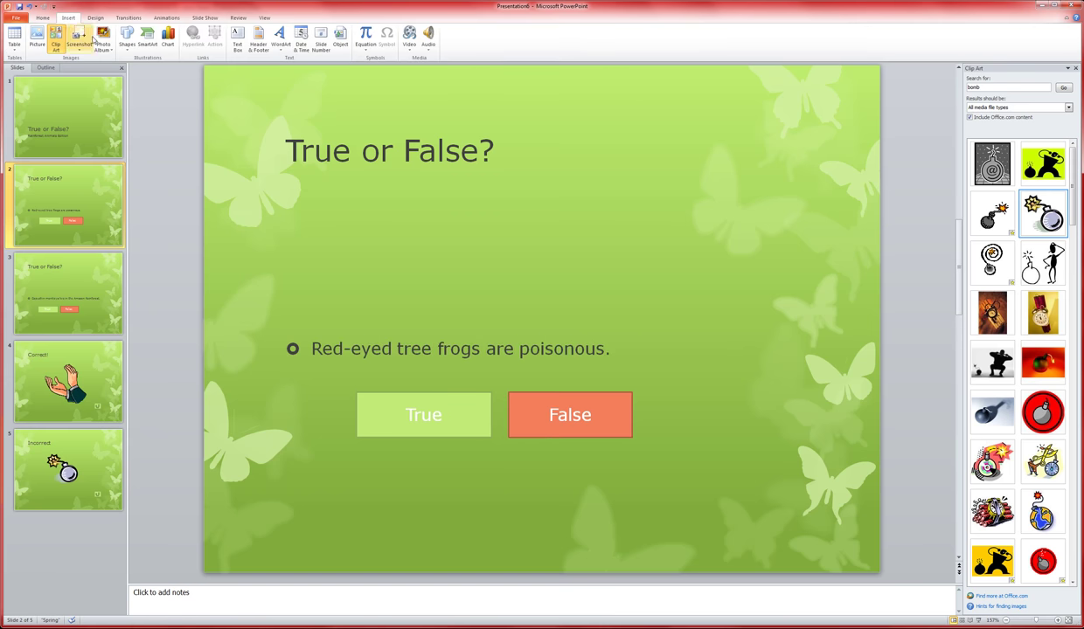
{"action": "left_click", "coordinate": [128, 51]}
{"action": "left_click", "coordinate": [129, 299]}
{"action": "left_click_drag", "start_coordinate": [714, 441], "coordinate": [757, 472]}
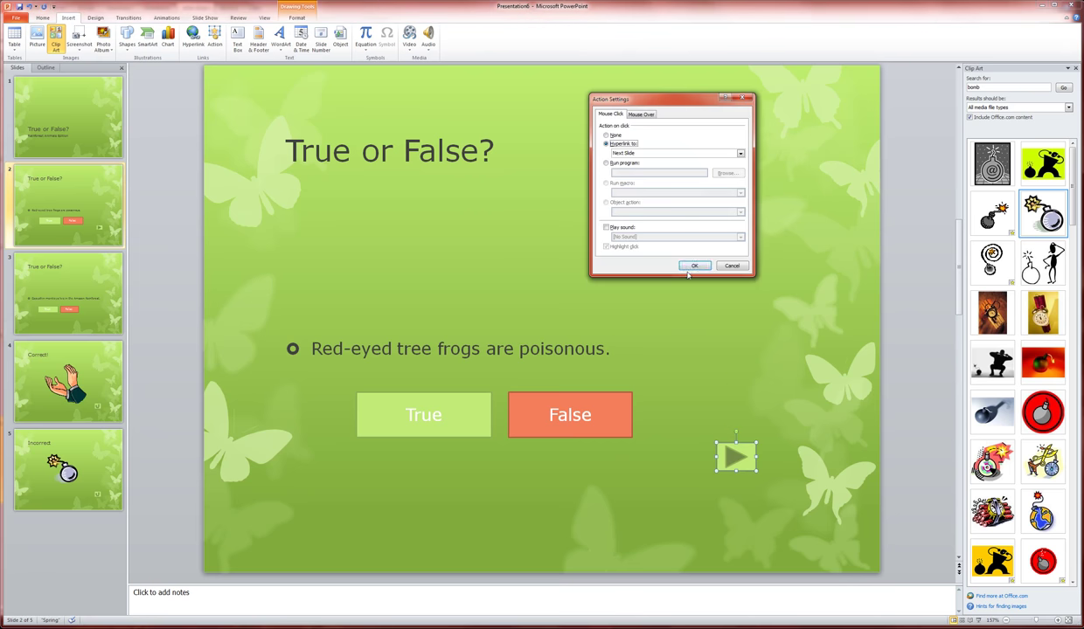
{"action": "left_click", "coordinate": [692, 266]}
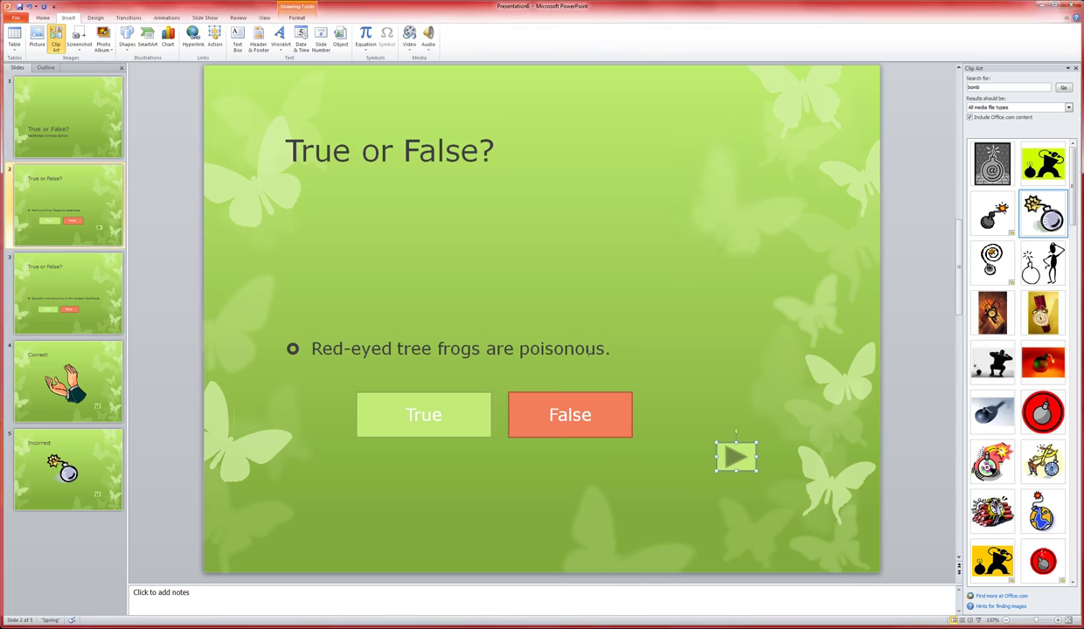
- Add a small Forward or Next action button linked to Next Slide on slide 3, below and to the right of the False button
{"action": "left_click", "coordinate": [97, 313]}
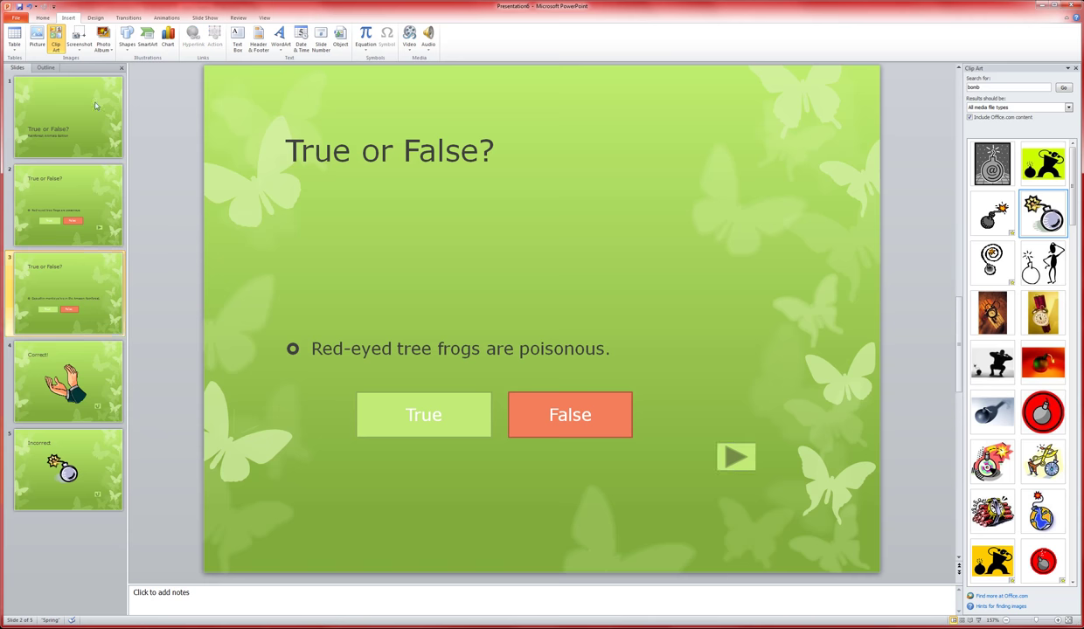
{"action": "left_click", "coordinate": [127, 38]}
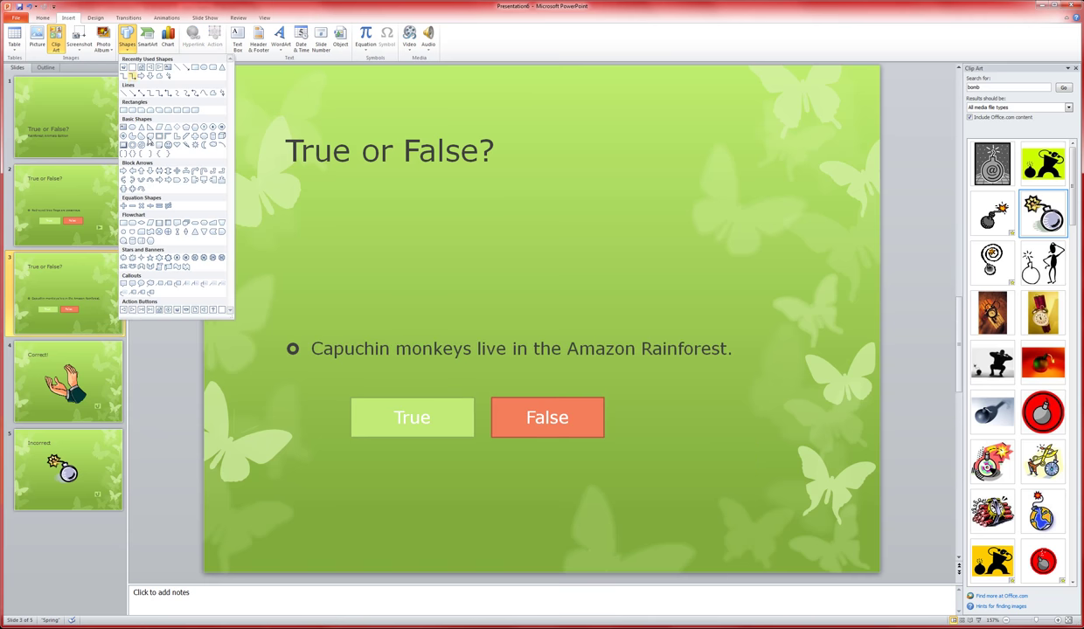
{"action": "left_click", "coordinate": [132, 311]}
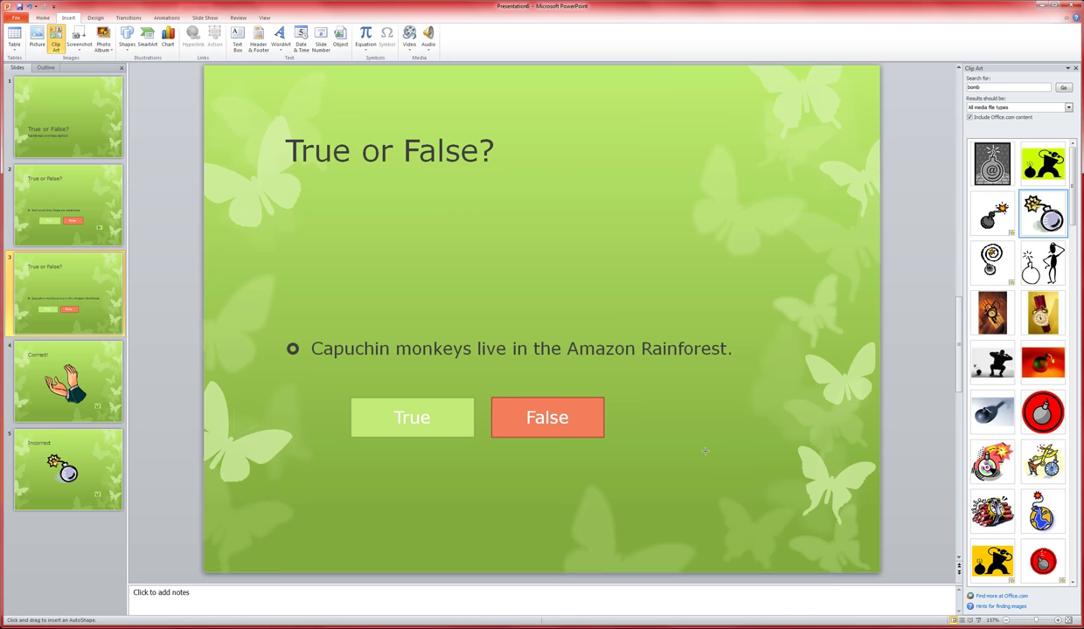
{"action": "left_click_drag", "start_coordinate": [705, 451], "coordinate": [740, 477]}
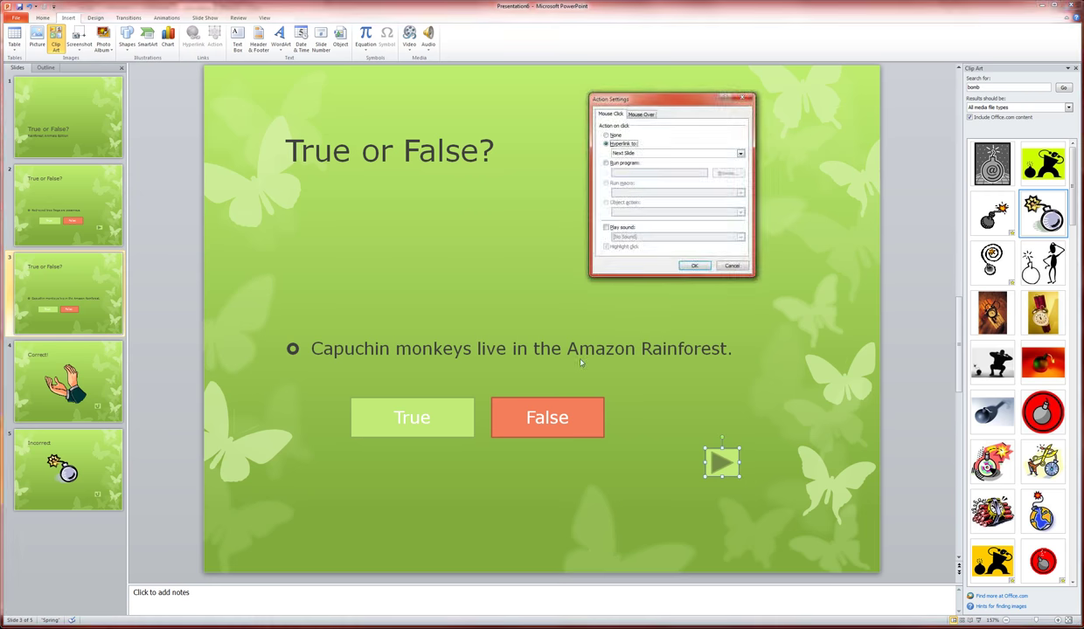
{"action": "left_click", "coordinate": [699, 267]}
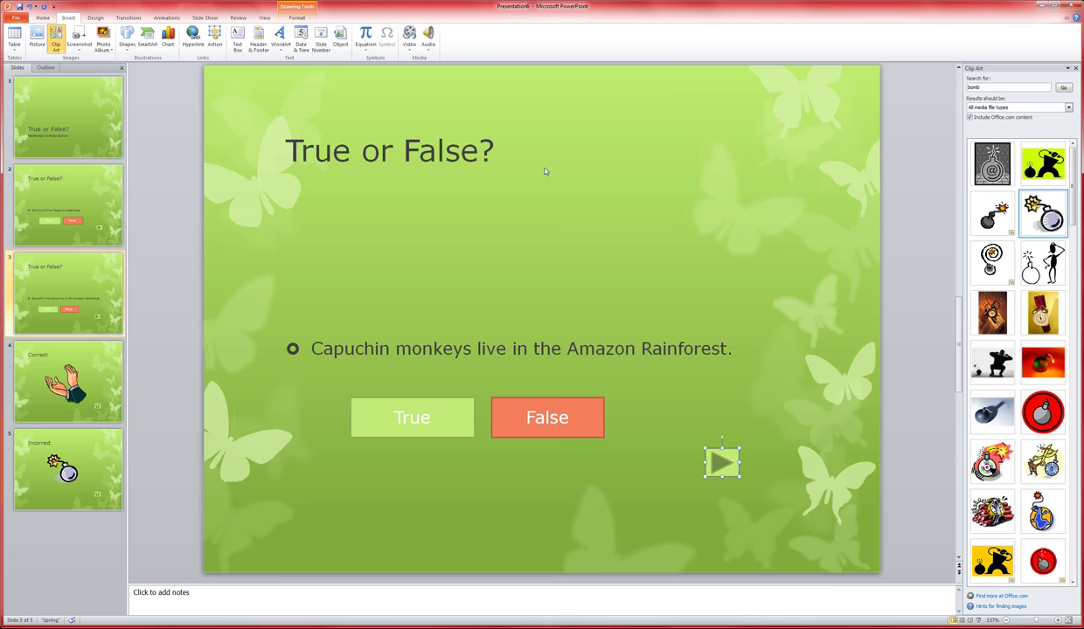
- Bring up the slide show commands for previewing the quiz
{"action": "left_click", "coordinate": [205, 17]}
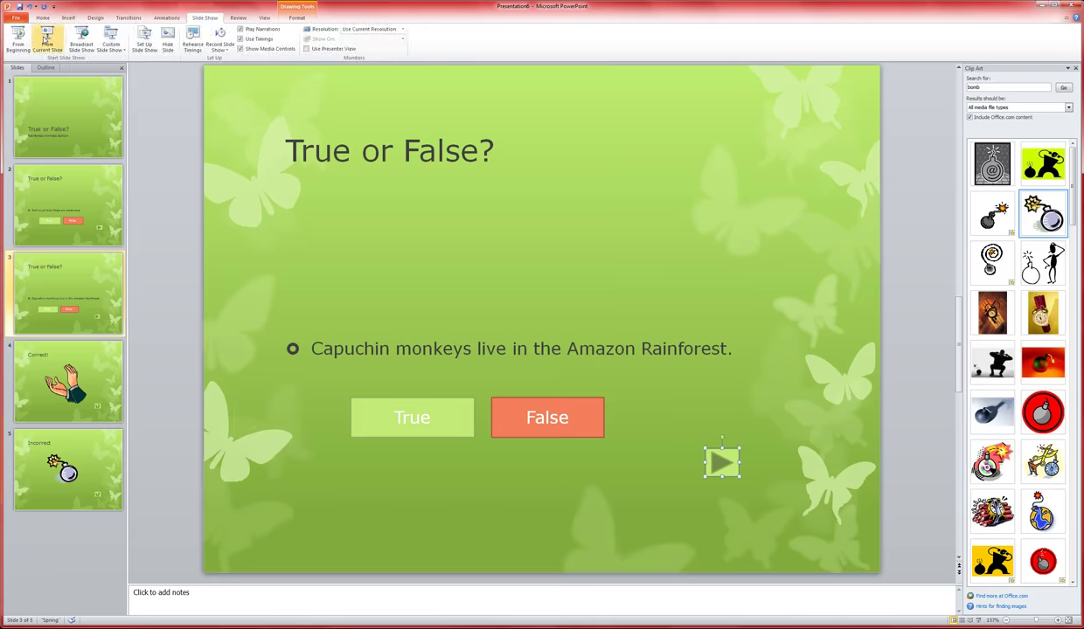